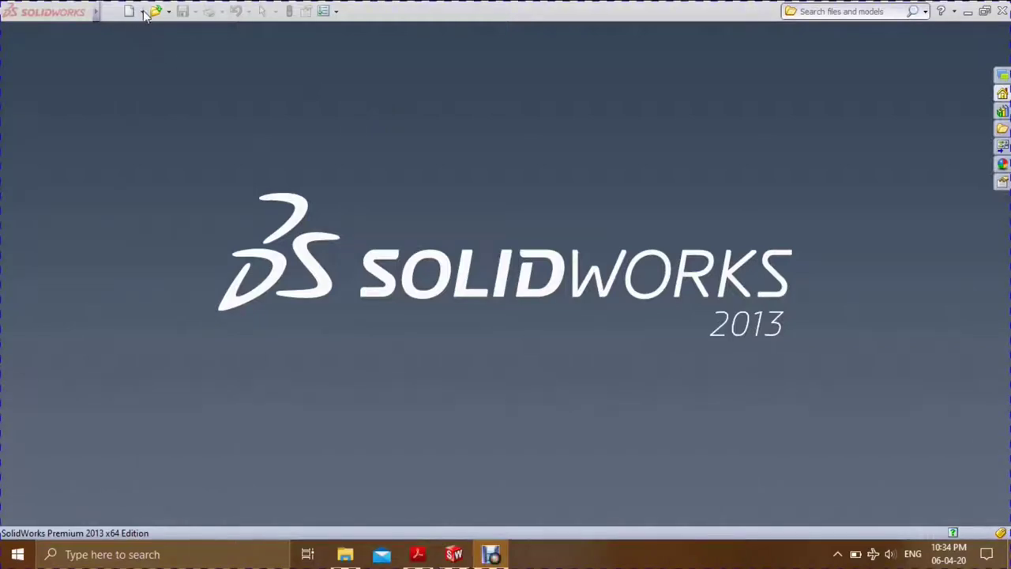
Create a new part in MMGS units and start a revolve sketch on the Front Plane.
click(452, 15)
click(143, 12)
click(156, 29)
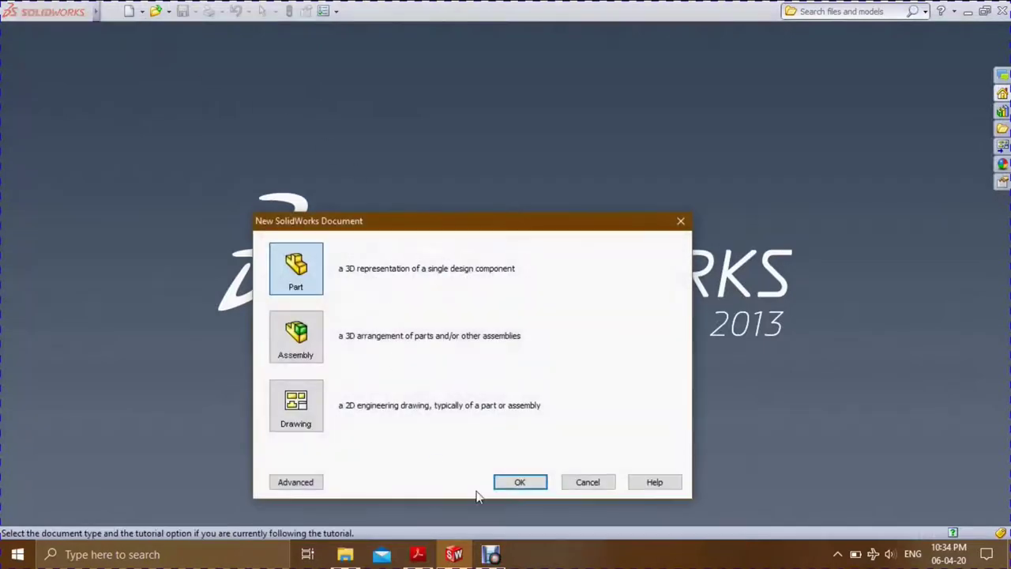
click(503, 484)
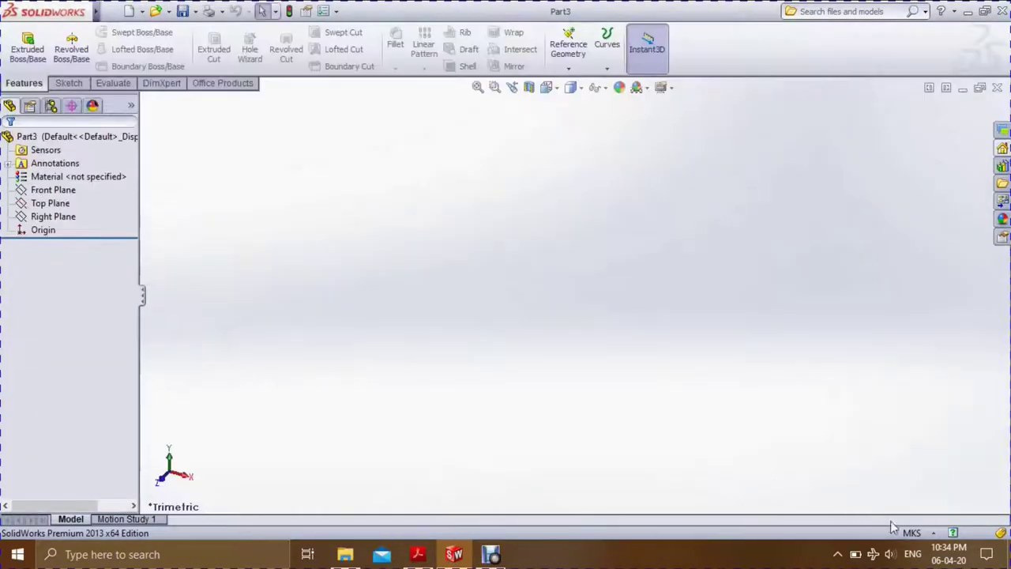
click(922, 537)
click(901, 477)
click(71, 48)
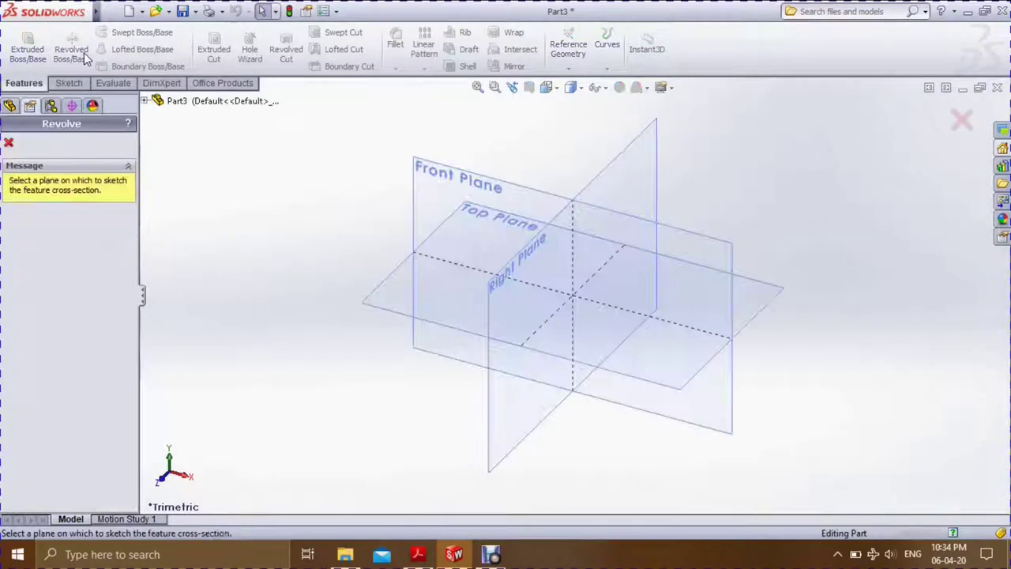
click(424, 255)
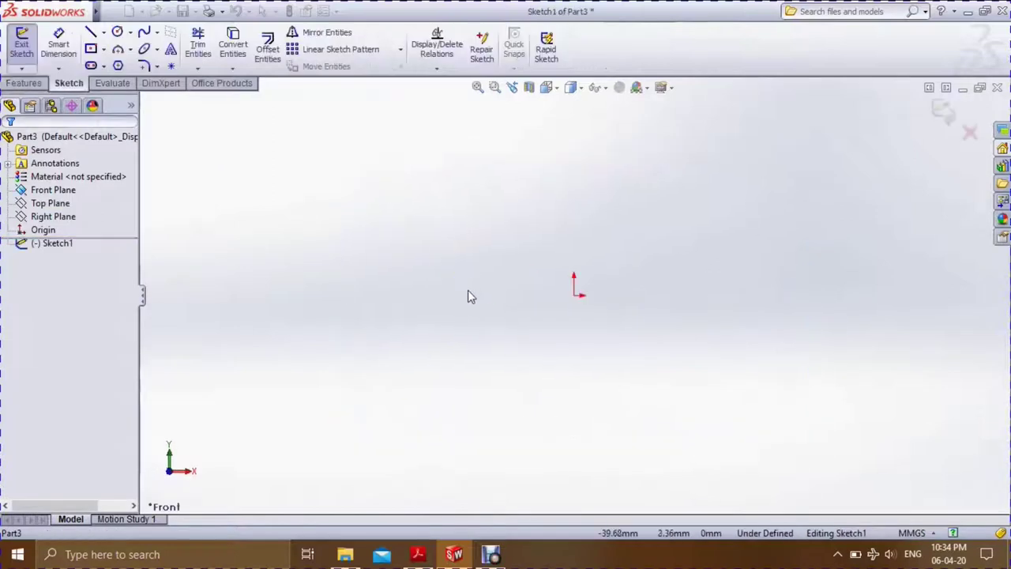
Draw a vertical centerline upward from the origin as the revolve axis.
click(103, 33)
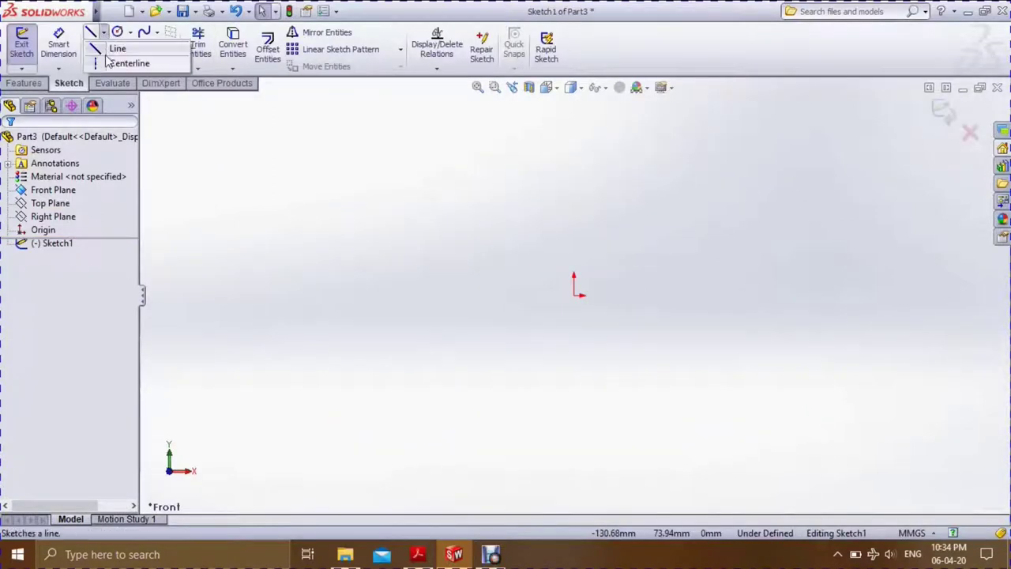
click(119, 62)
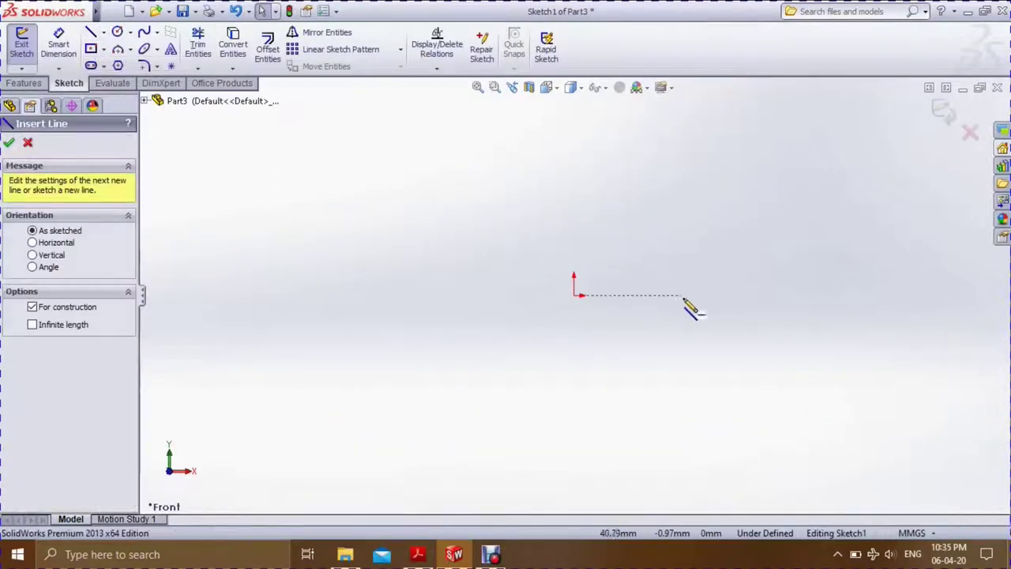
click(575, 295)
click(575, 134)
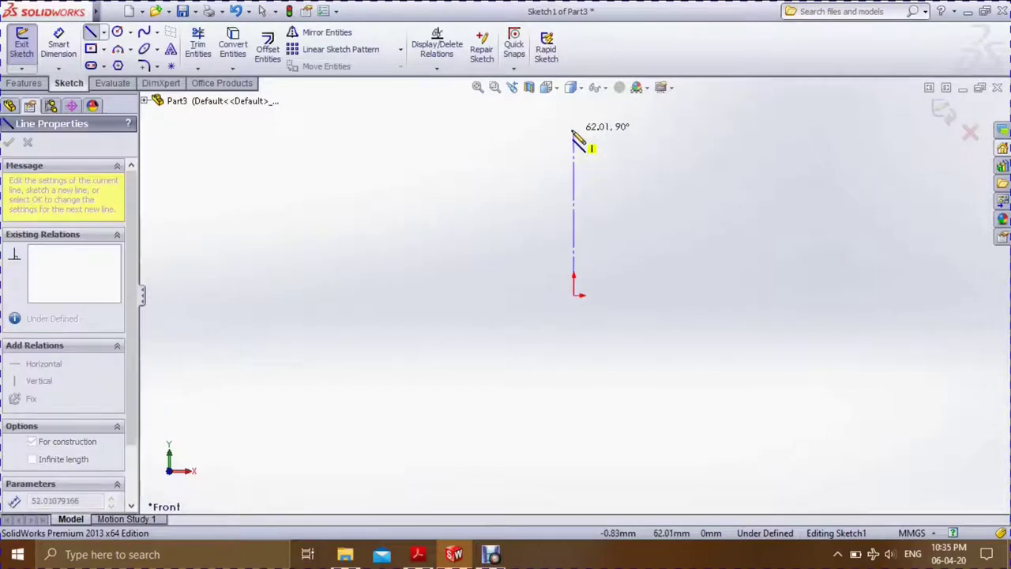
click(575, 129)
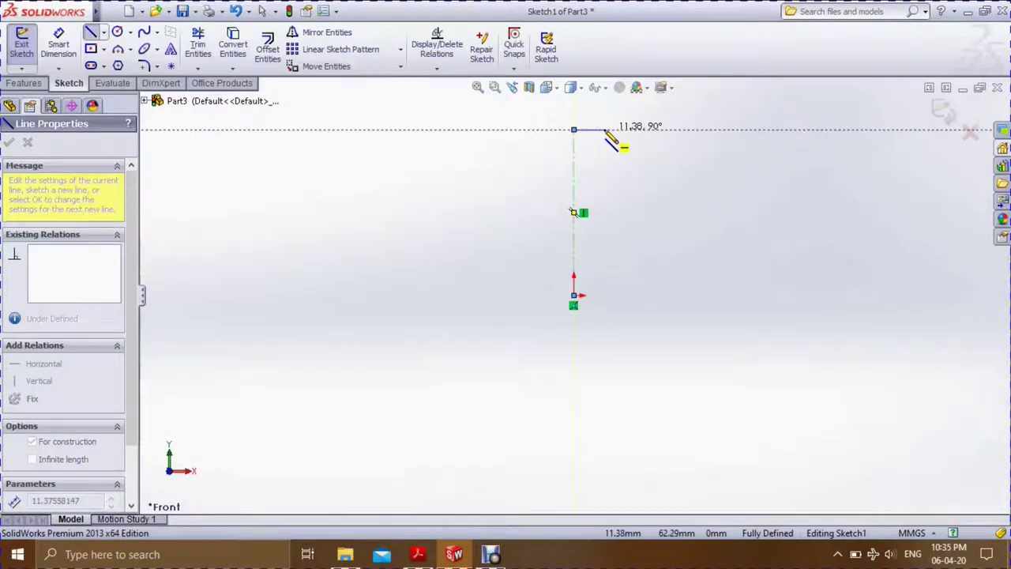
key(Escape)
Draw the top line with a short downward drop, and a base line from the origin.
click(104, 32)
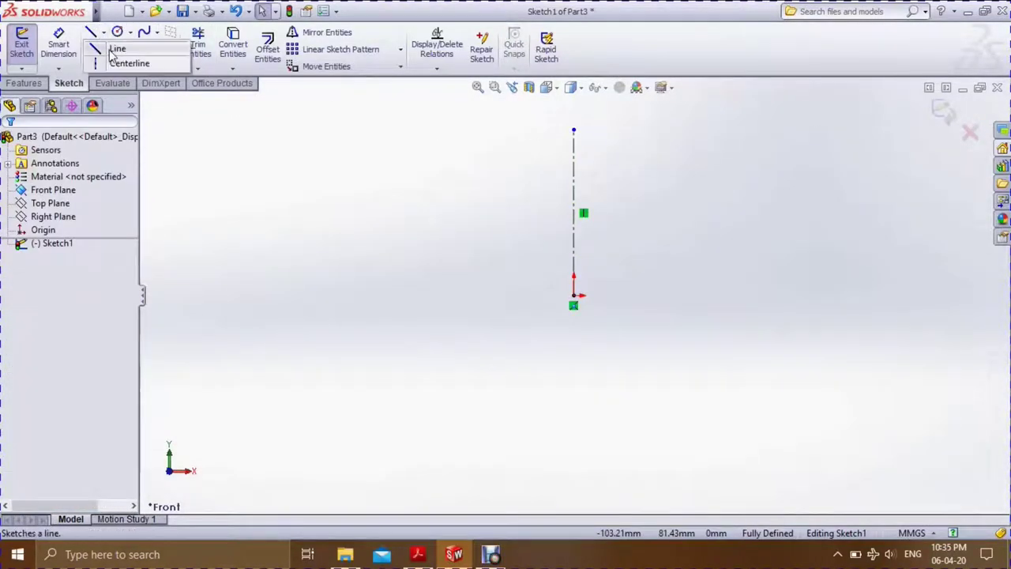
click(115, 49)
click(575, 130)
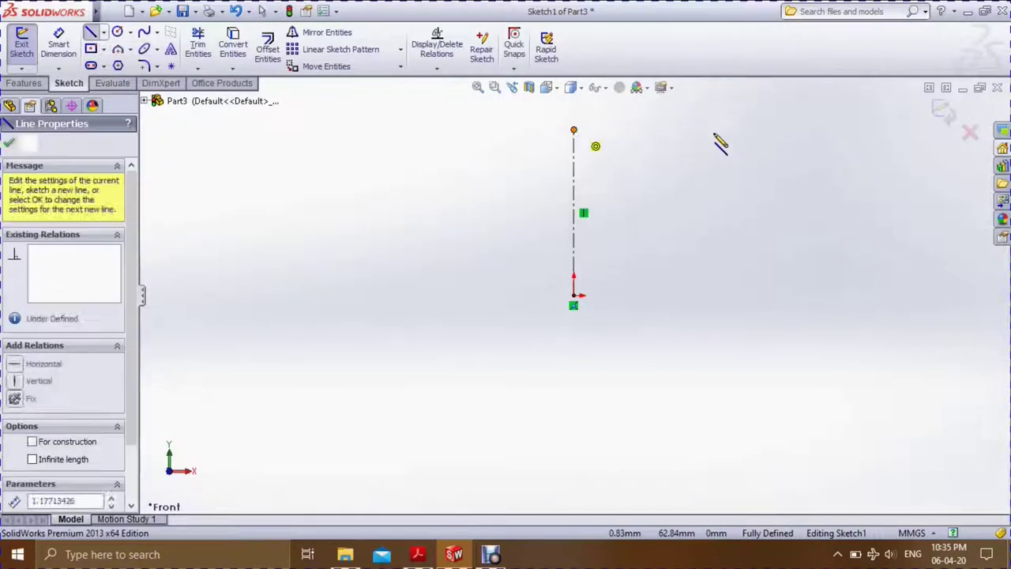
click(835, 129)
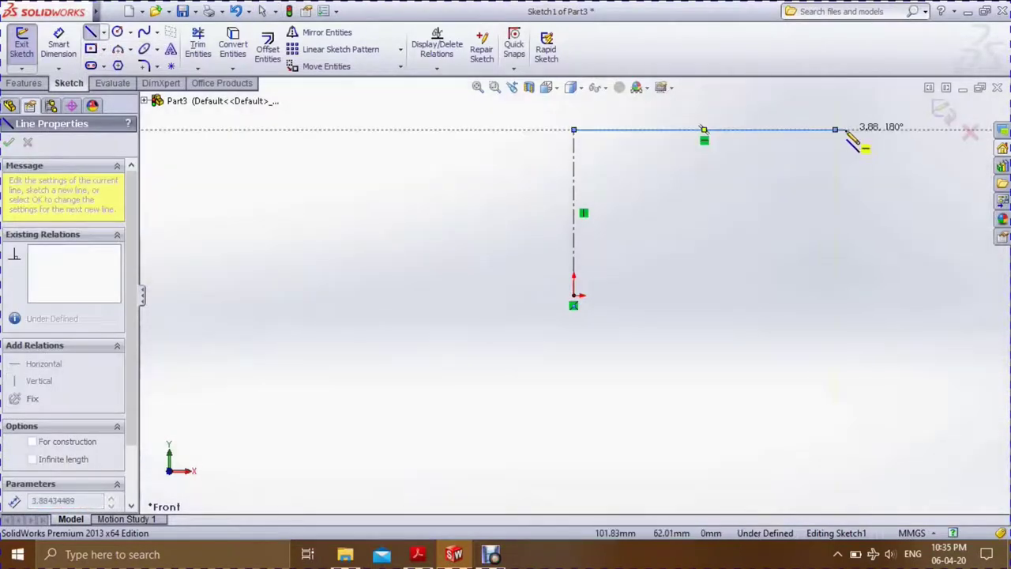
click(875, 158)
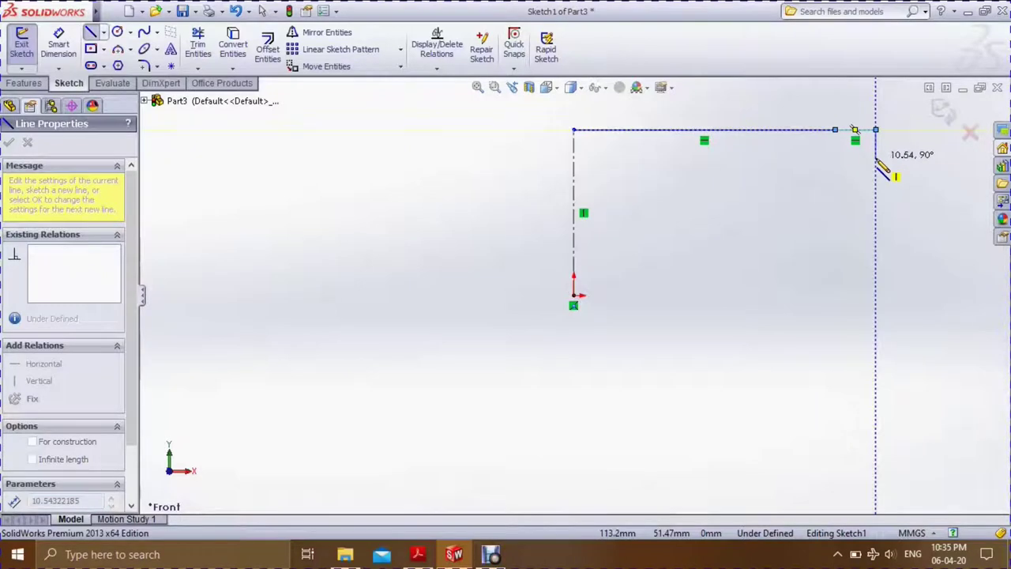
key(Escape)
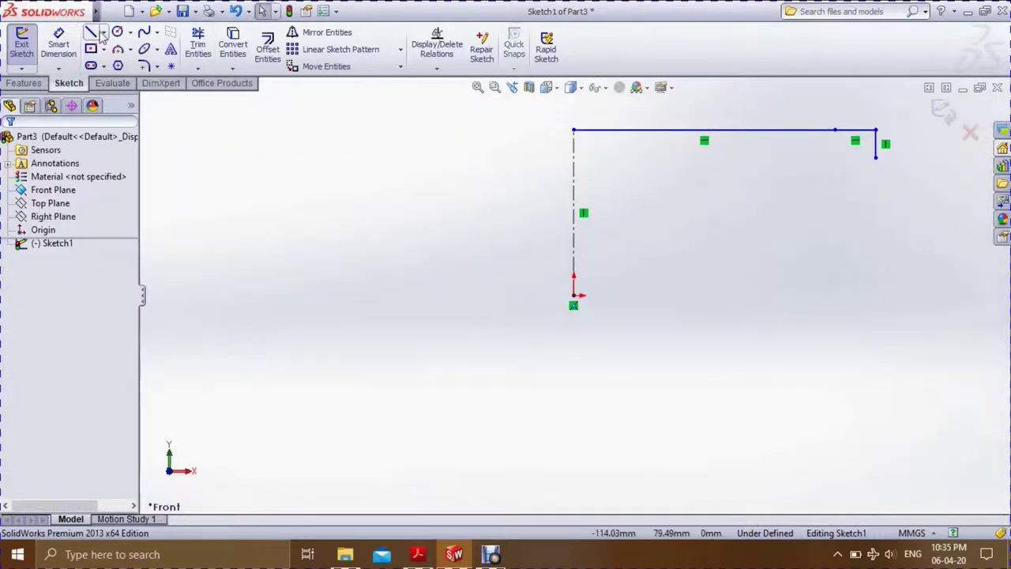
click(90, 32)
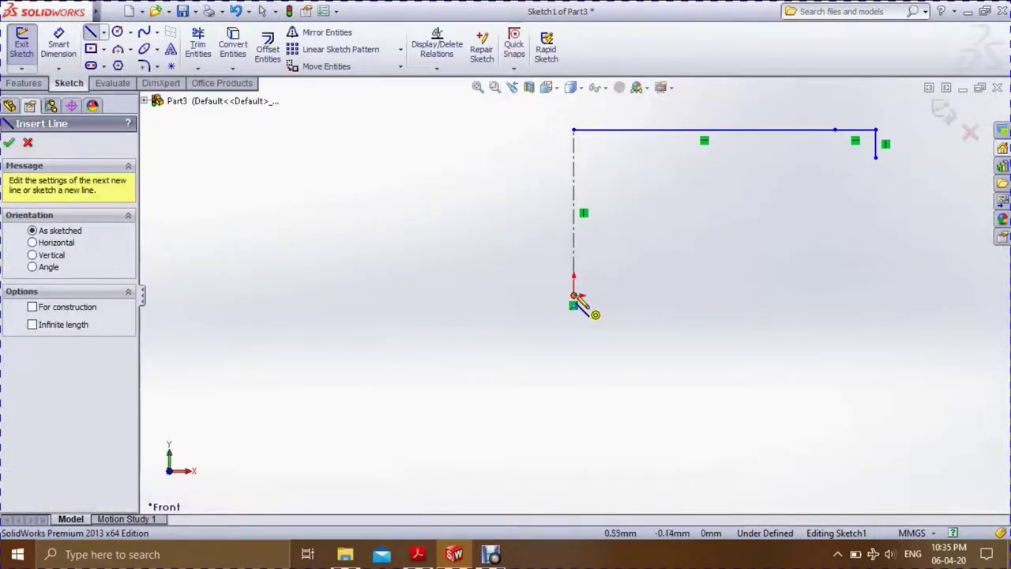
click(573, 296)
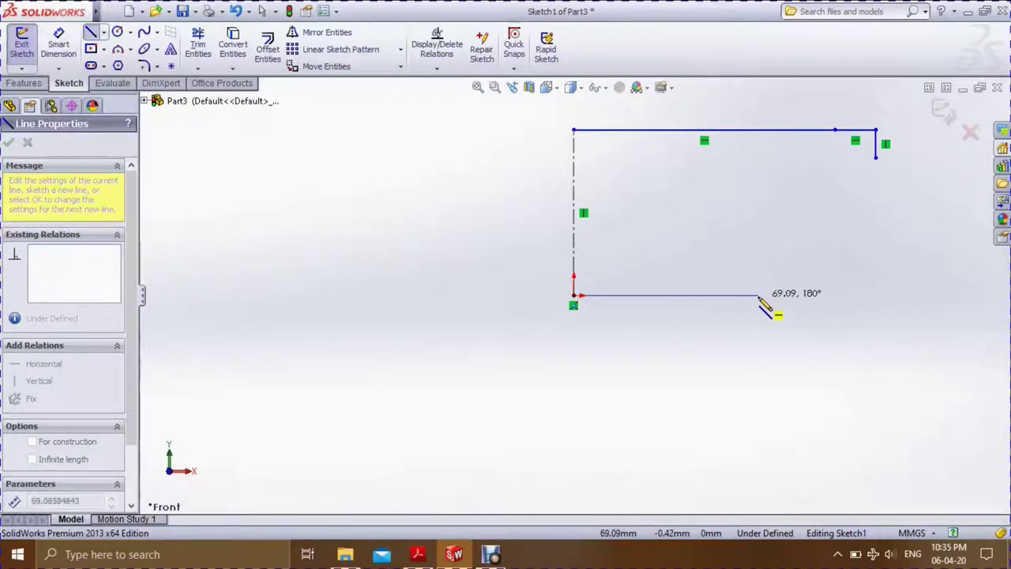
click(758, 296)
Dimension the vertical centerline to 312 mm and fit the sketch in view.
click(58, 39)
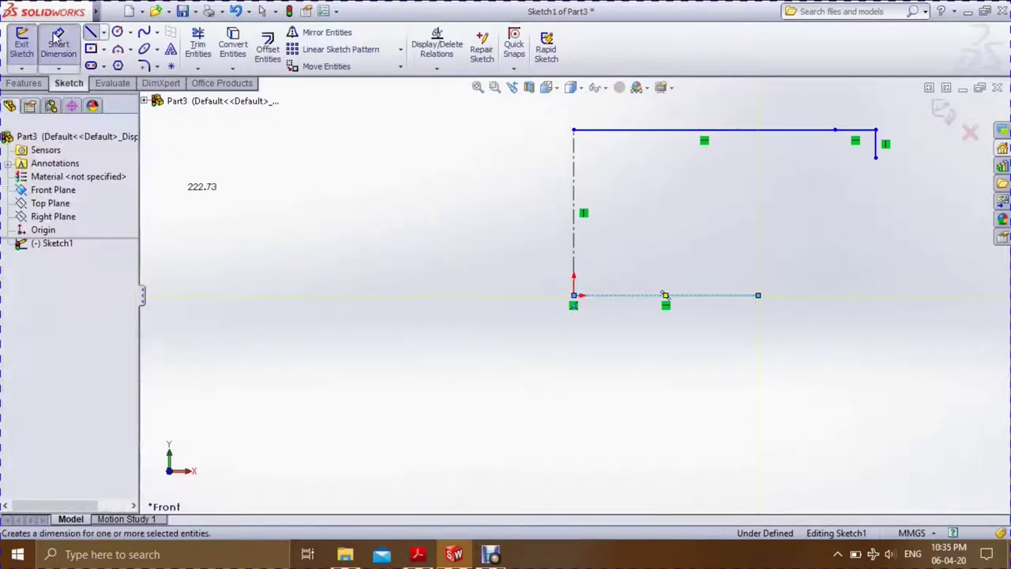
click(574, 188)
click(534, 197)
text(312)
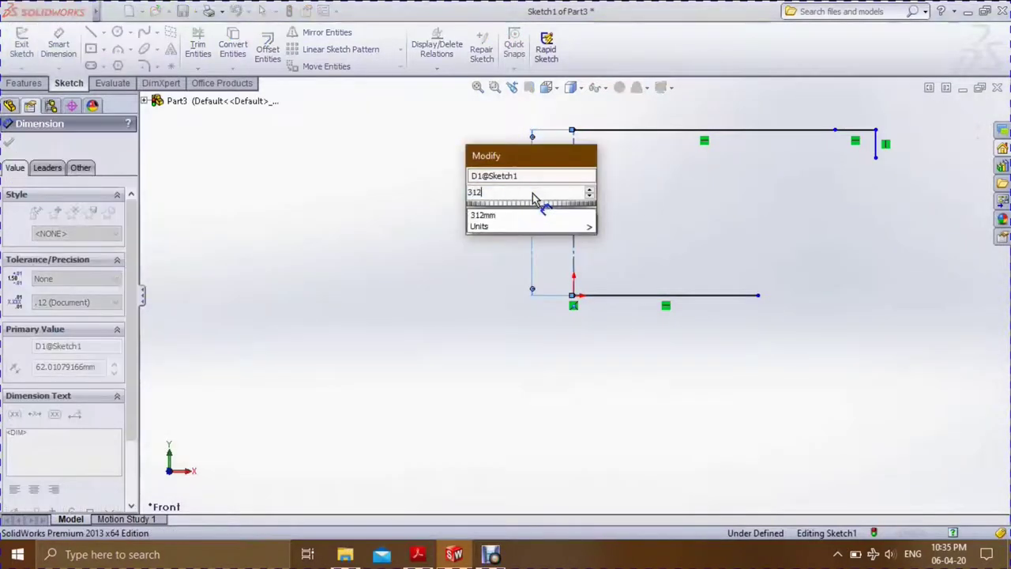
key(Return)
key(Return)
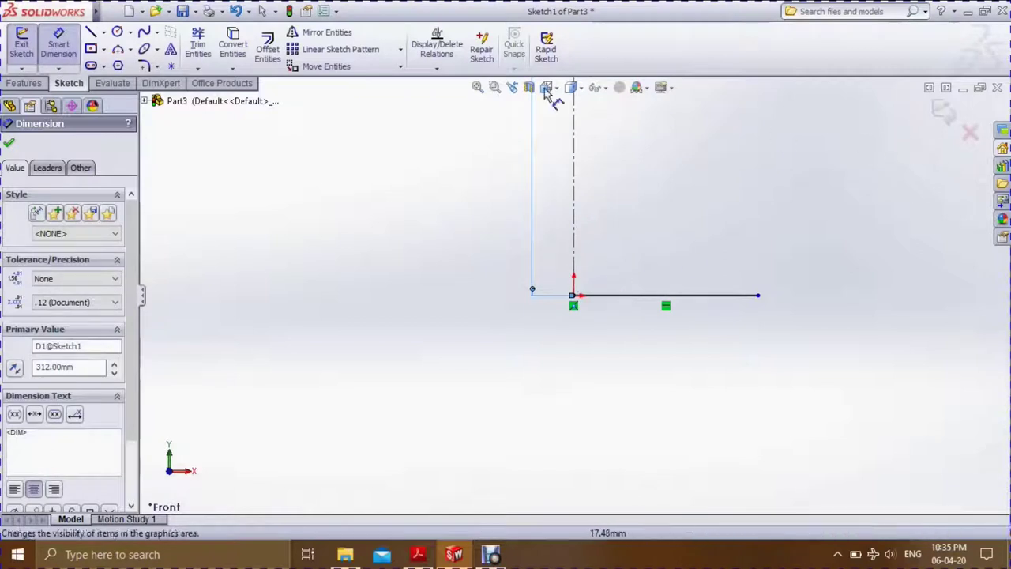
click(478, 87)
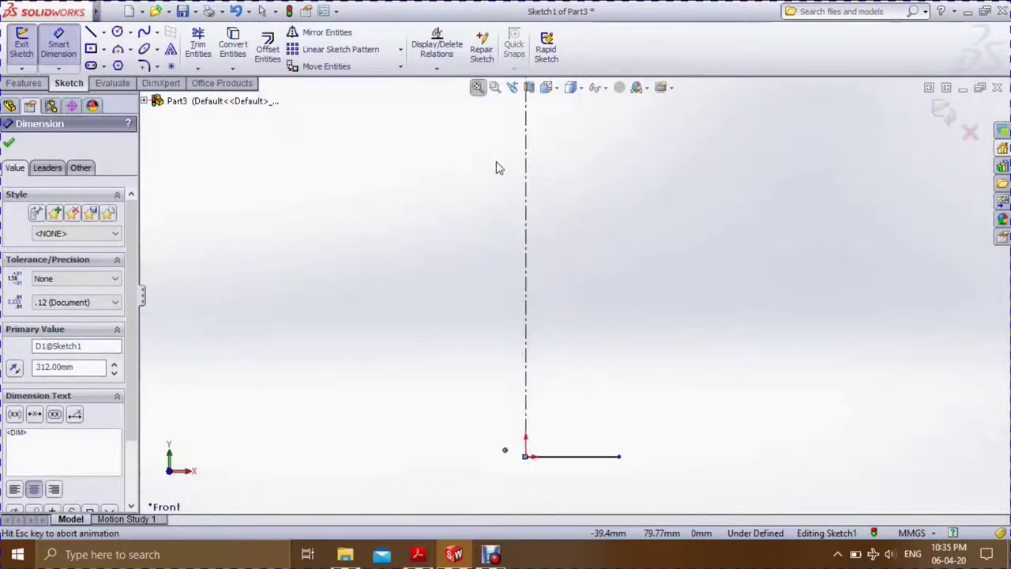
Dimension the top line to 189 mm and the base line to 135 mm.
click(562, 113)
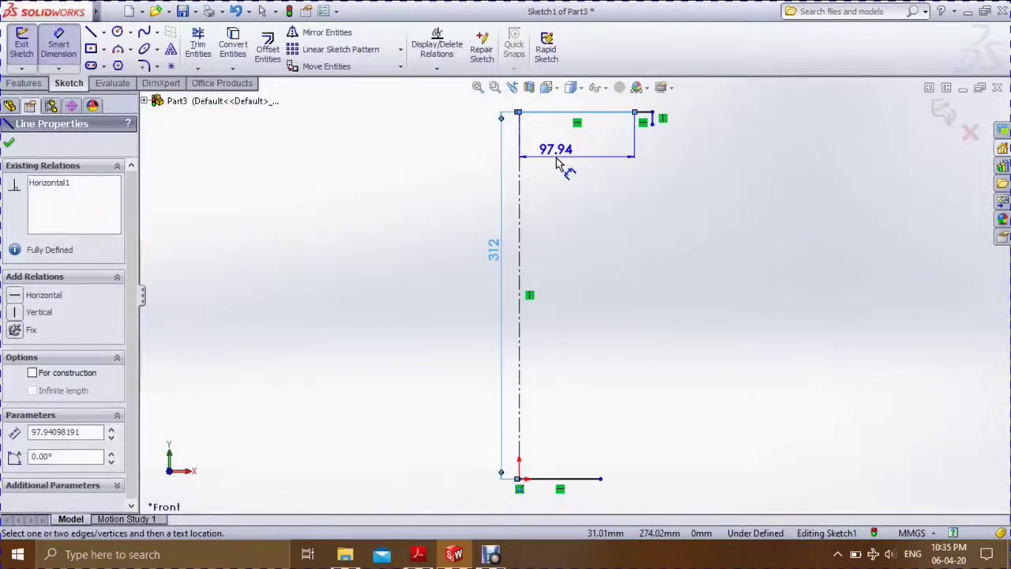
click(556, 157)
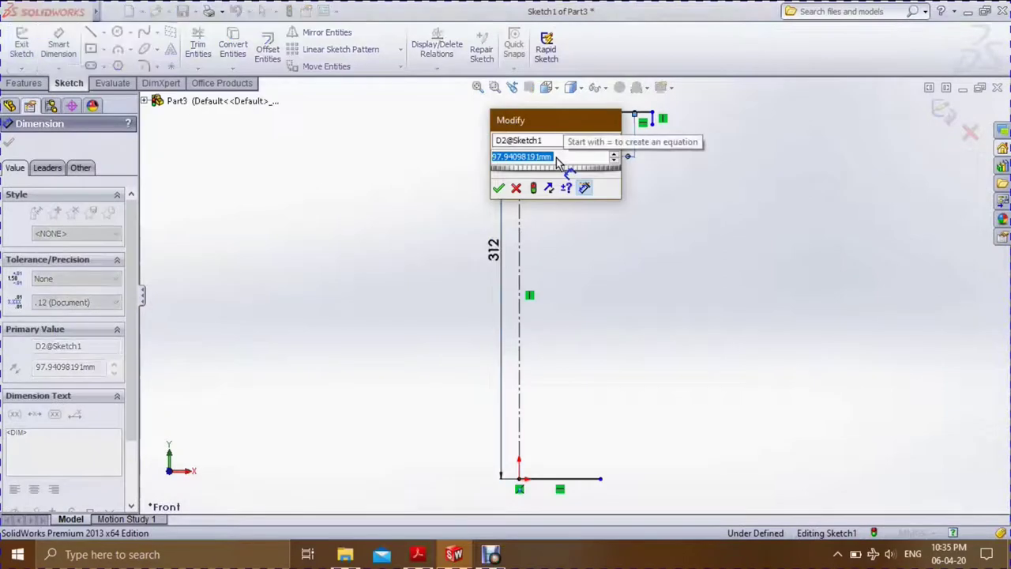
text(189)
key(Return)
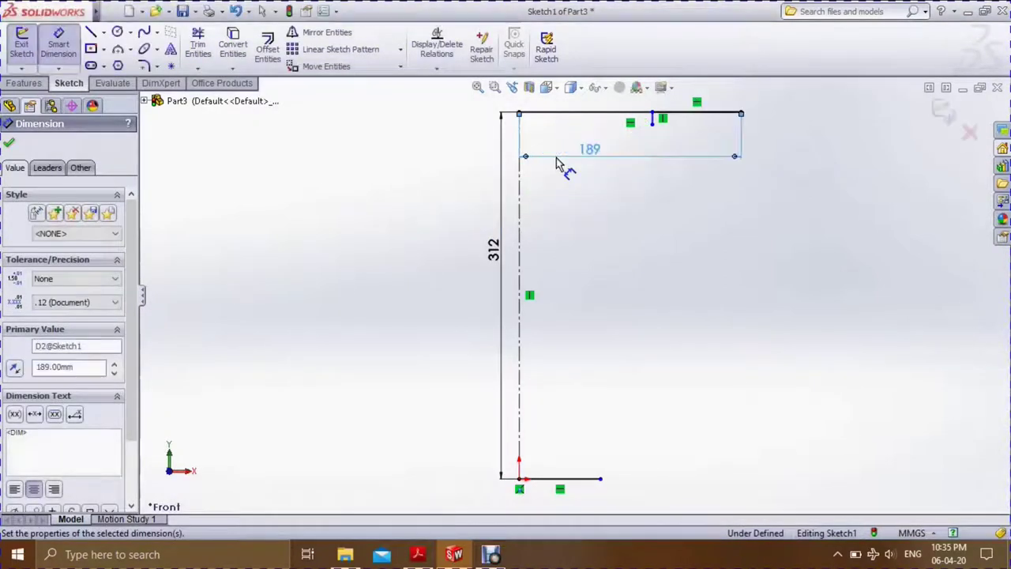
click(558, 485)
click(563, 508)
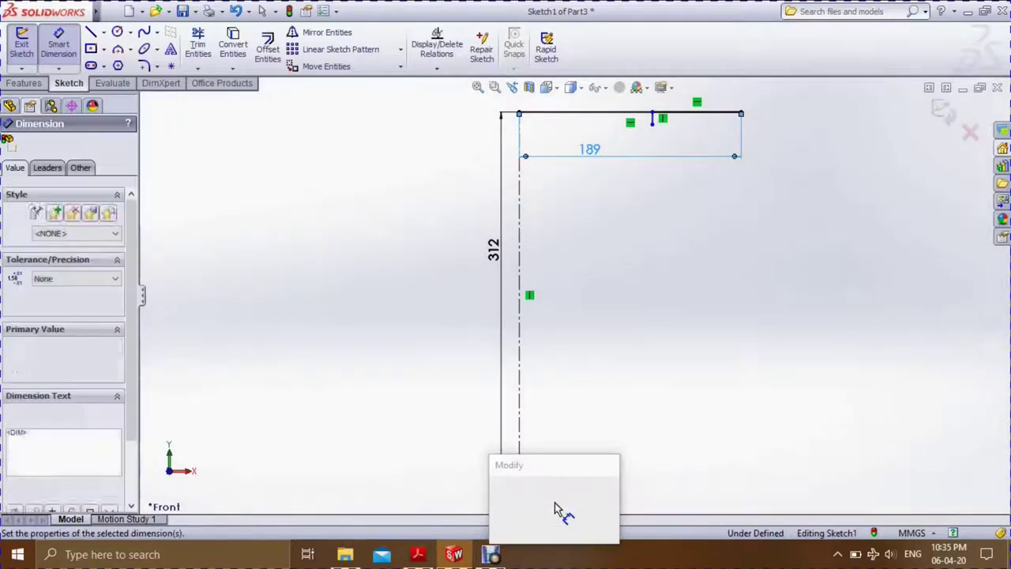
text(135)
key(Return)
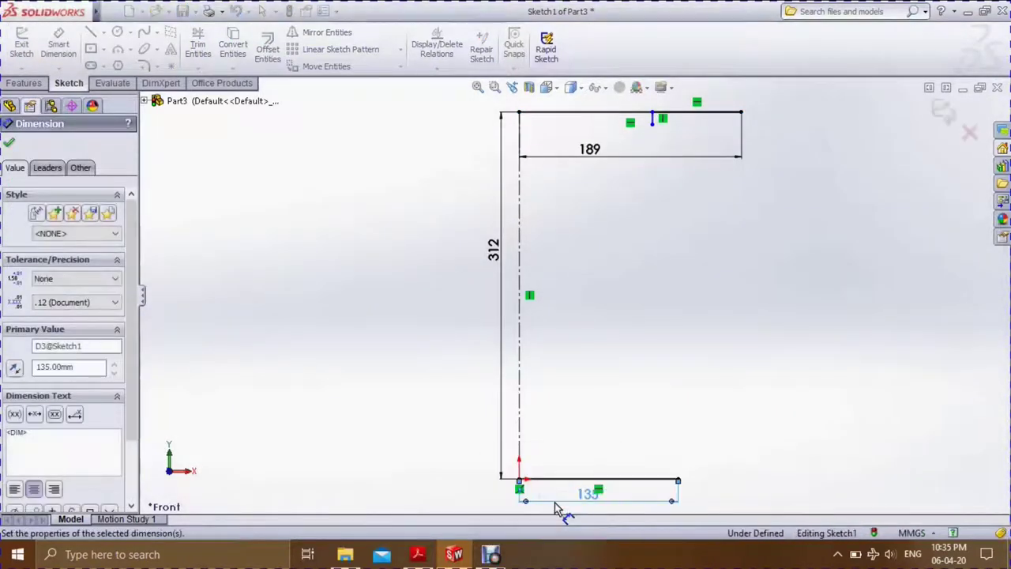
key(Escape)
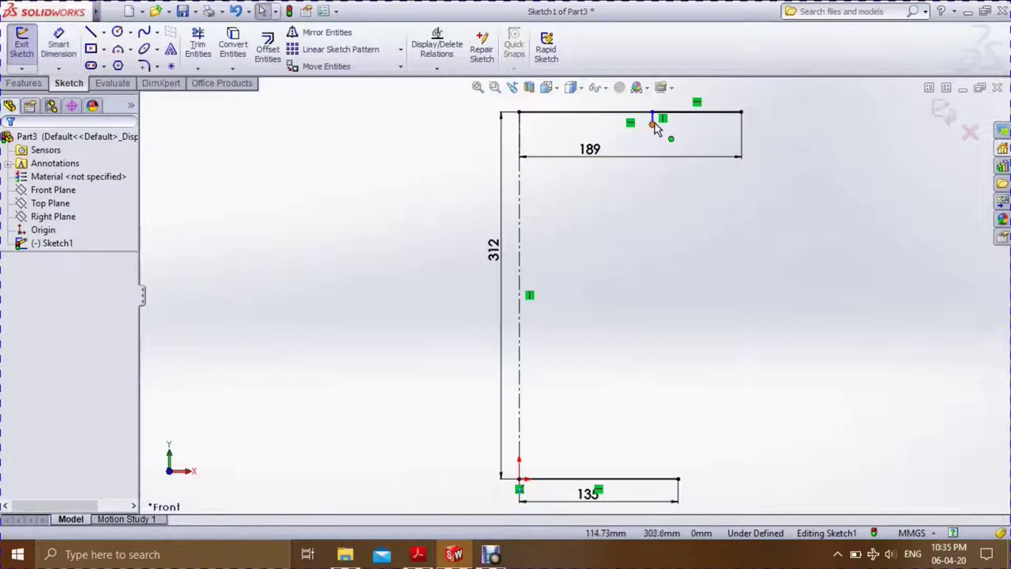
click(653, 125)
Replace the short drop with a rim step: a horizontal extension and a vertical drop.
key(Delete)
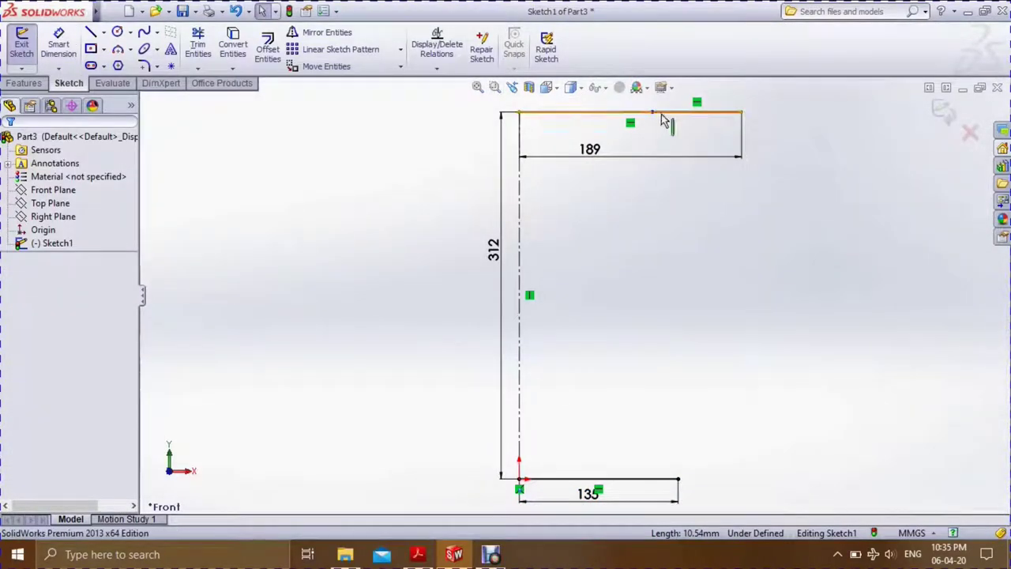
click(91, 32)
click(741, 112)
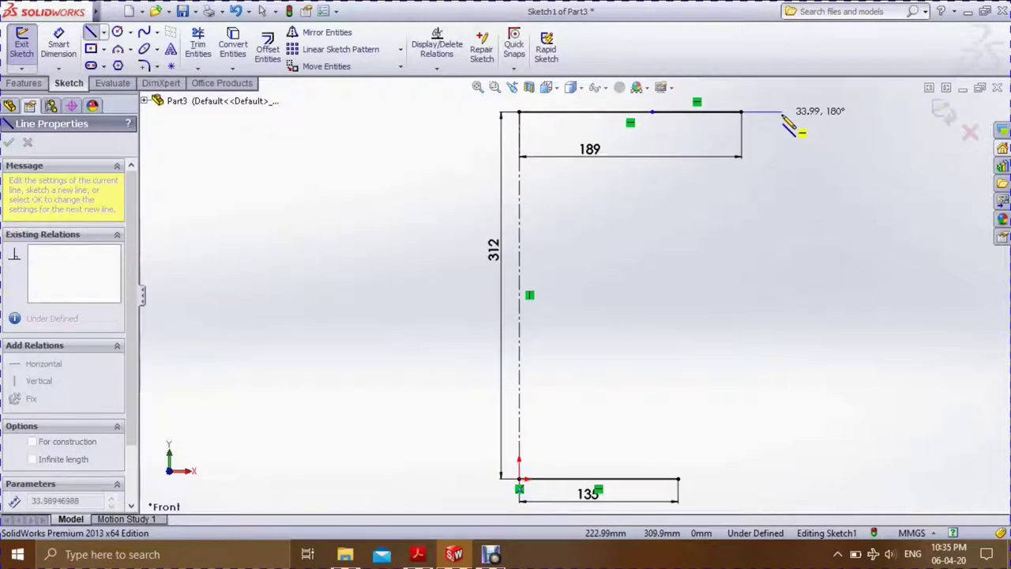
click(769, 111)
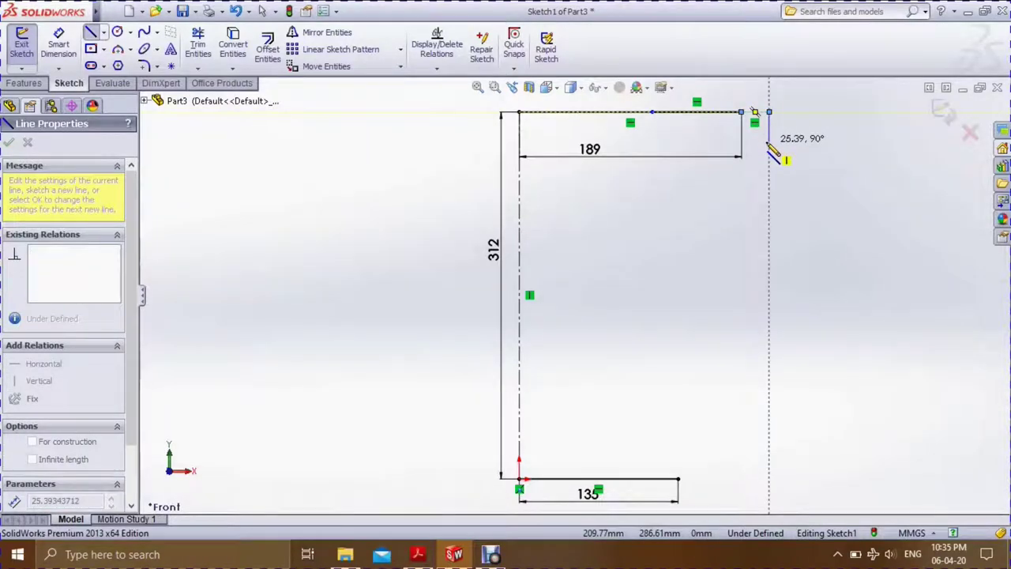
click(768, 140)
click(58, 43)
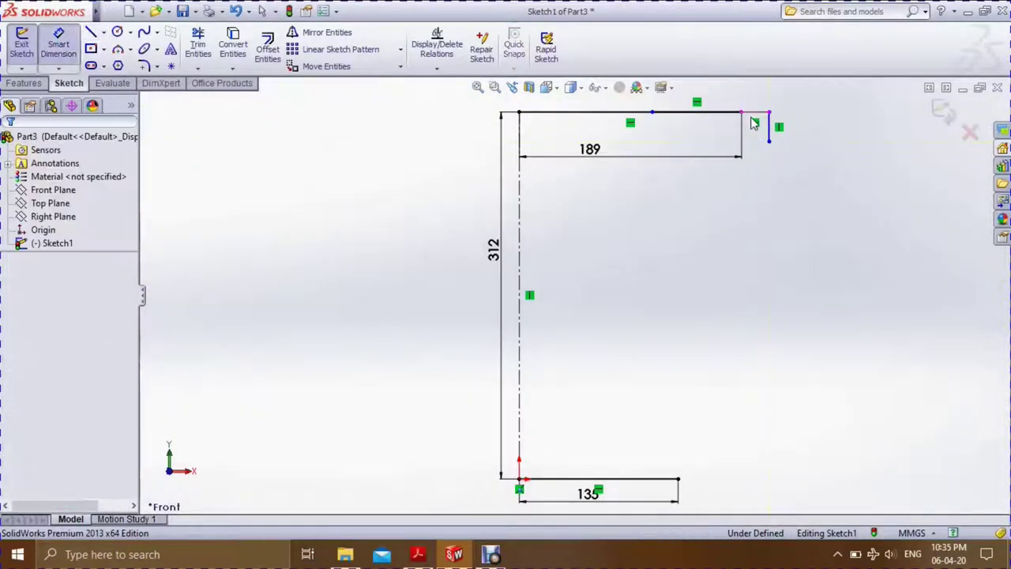
Dimension the rim step as 20 mm wide and 15 mm tall.
click(753, 112)
click(752, 162)
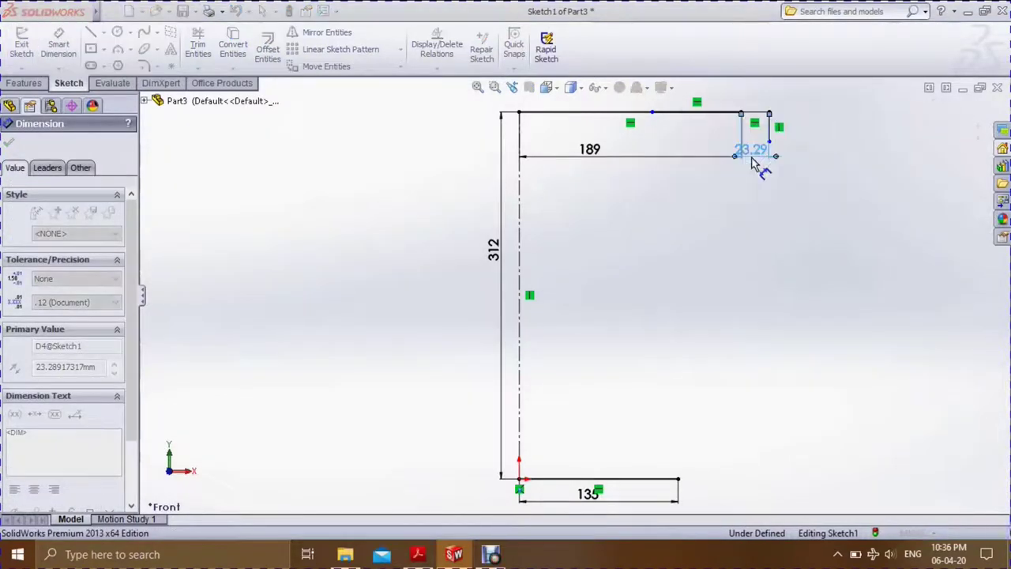
text(20)
key(Return)
click(769, 128)
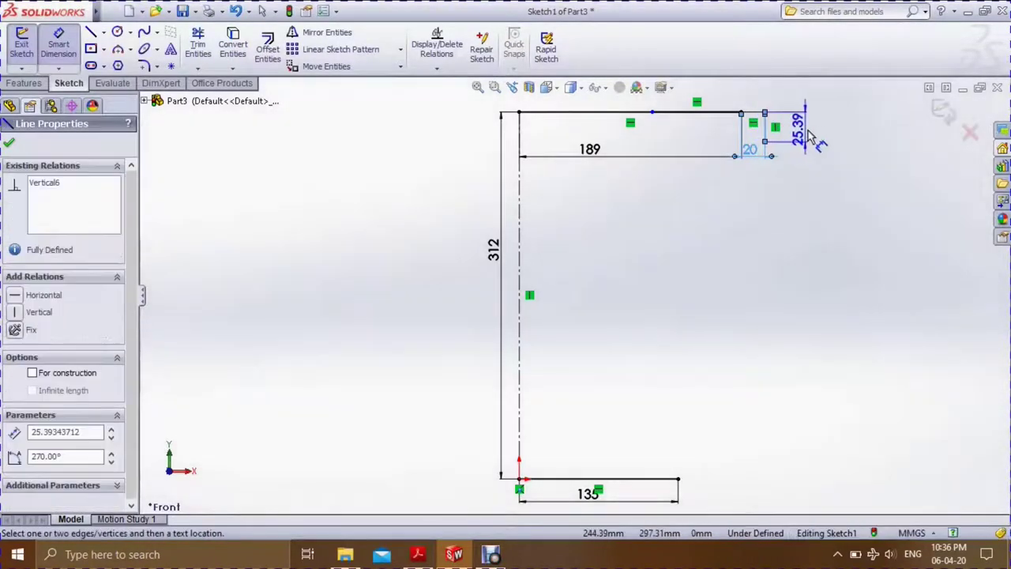
click(808, 136)
text(15)
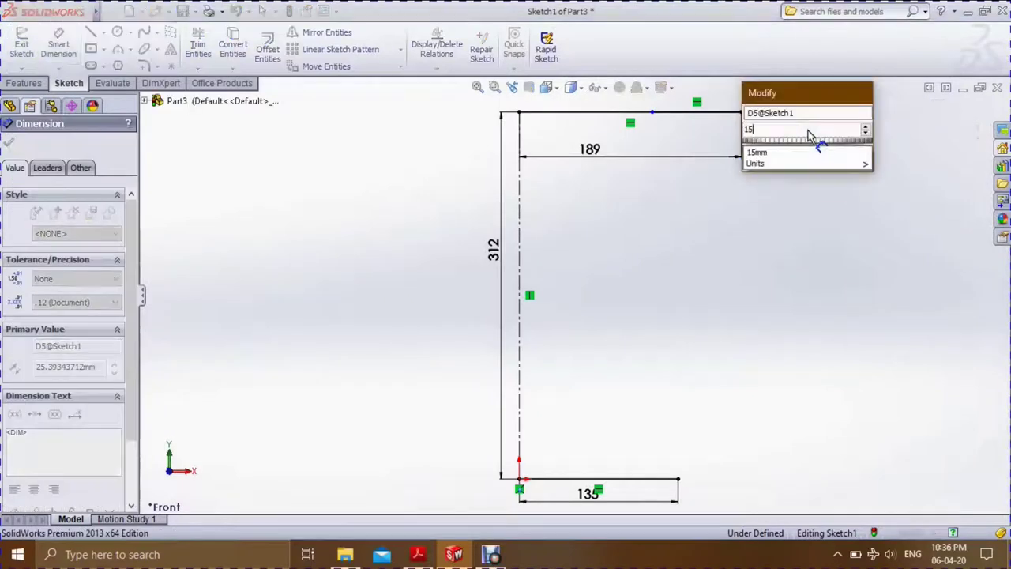
key(Return)
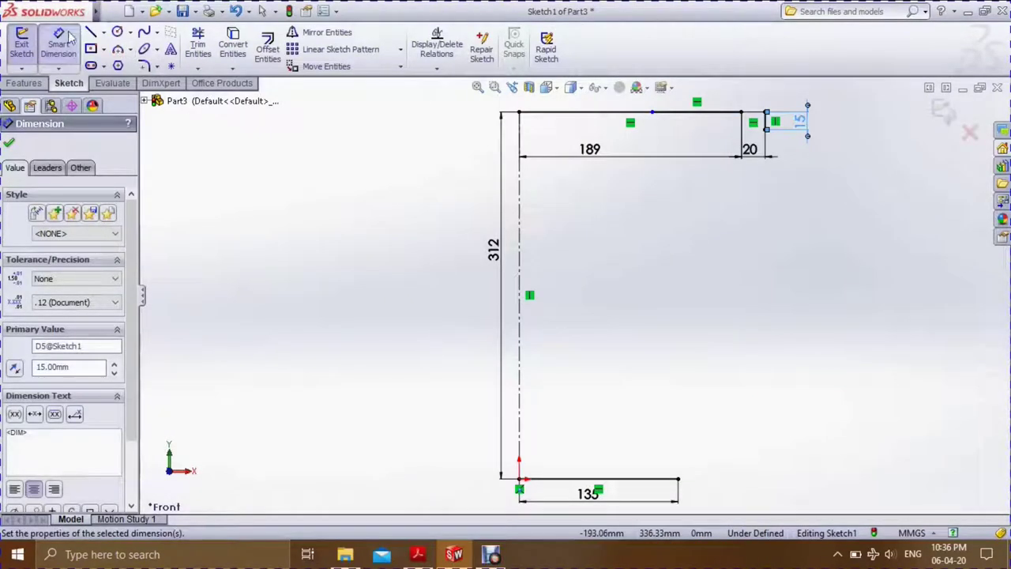
click(91, 32)
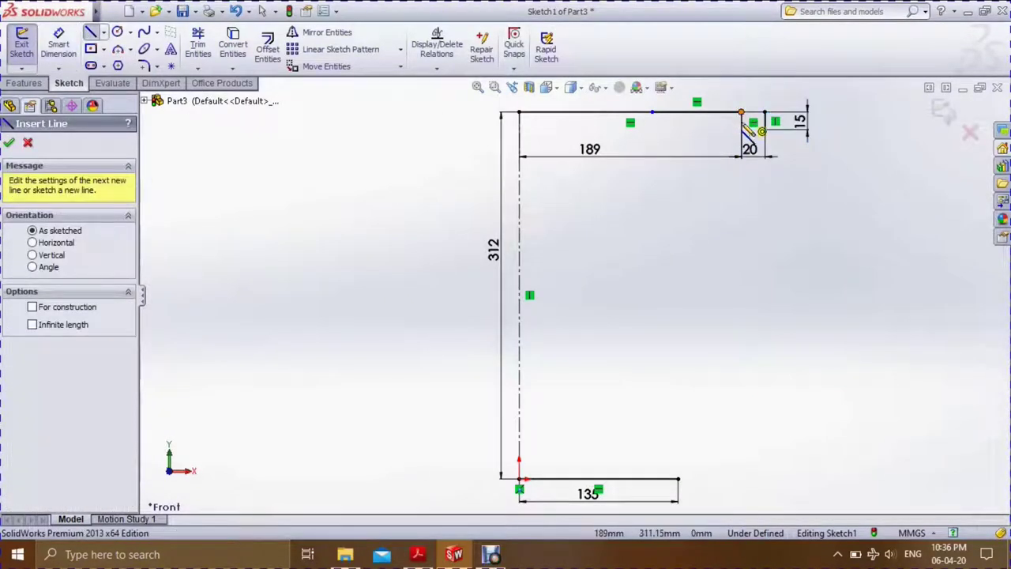
Draw the slanted bucket wall from the rim corner to the base line's outer end.
click(741, 112)
click(679, 479)
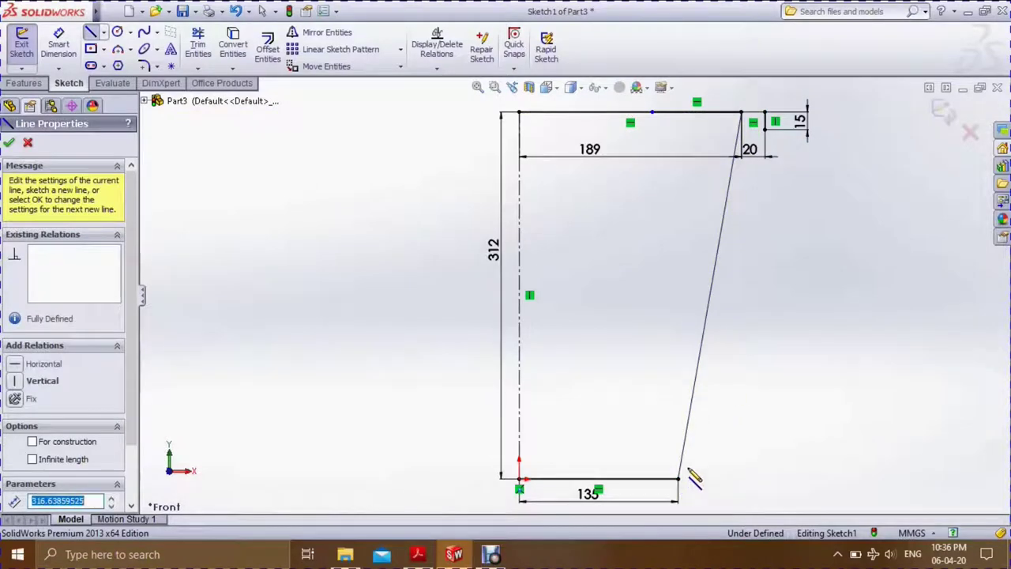
click(8, 144)
Delete the leftover top line segments and exit the sketch.
click(594, 112)
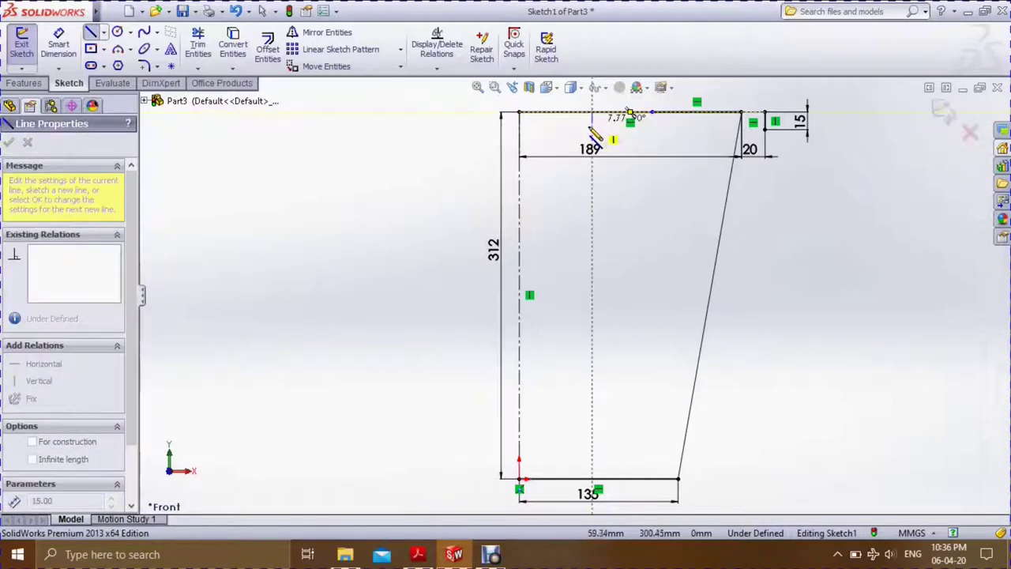
key(Escape)
key(Escape)
click(598, 114)
key(Delete)
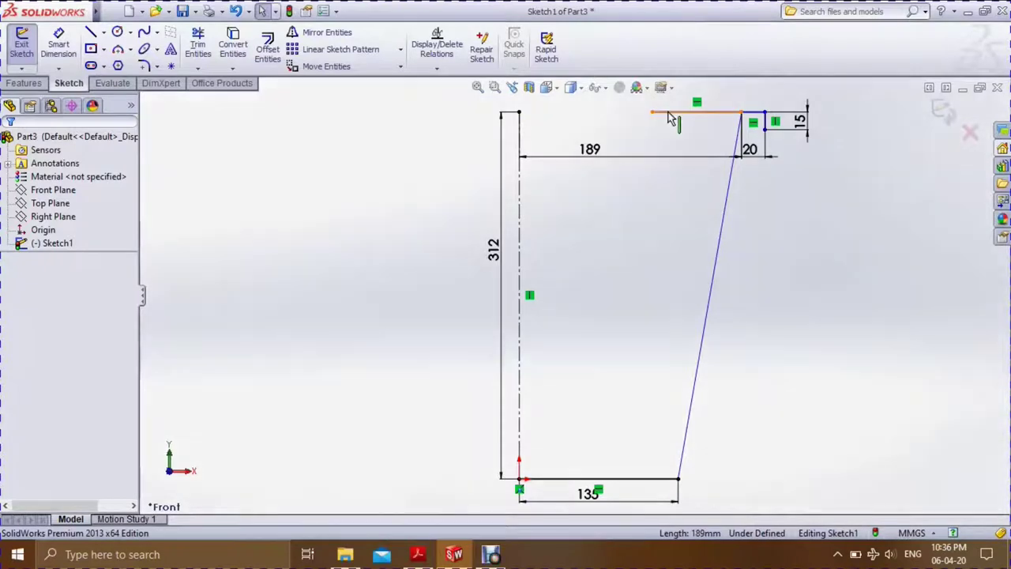
click(668, 114)
key(Delete)
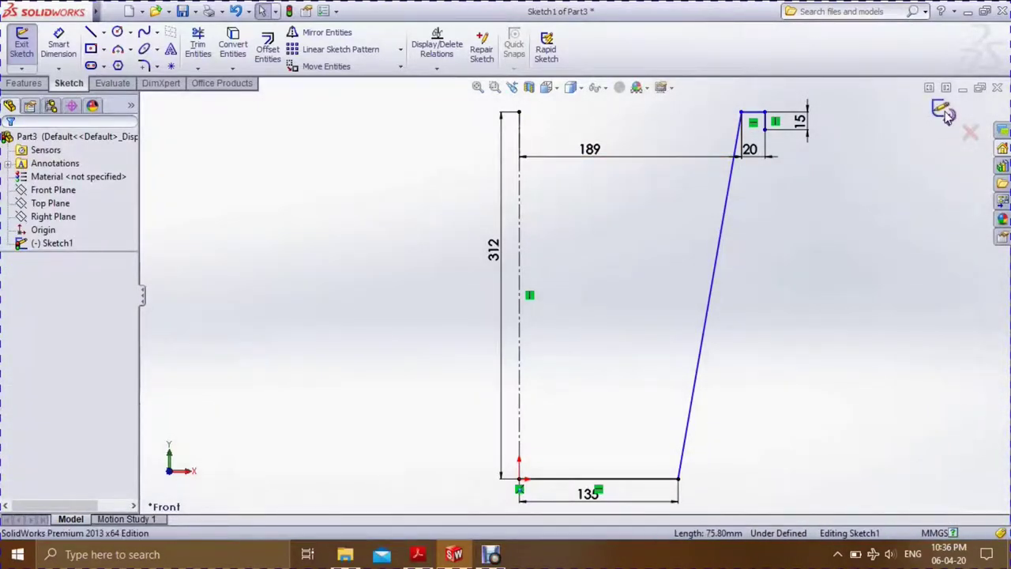
click(945, 111)
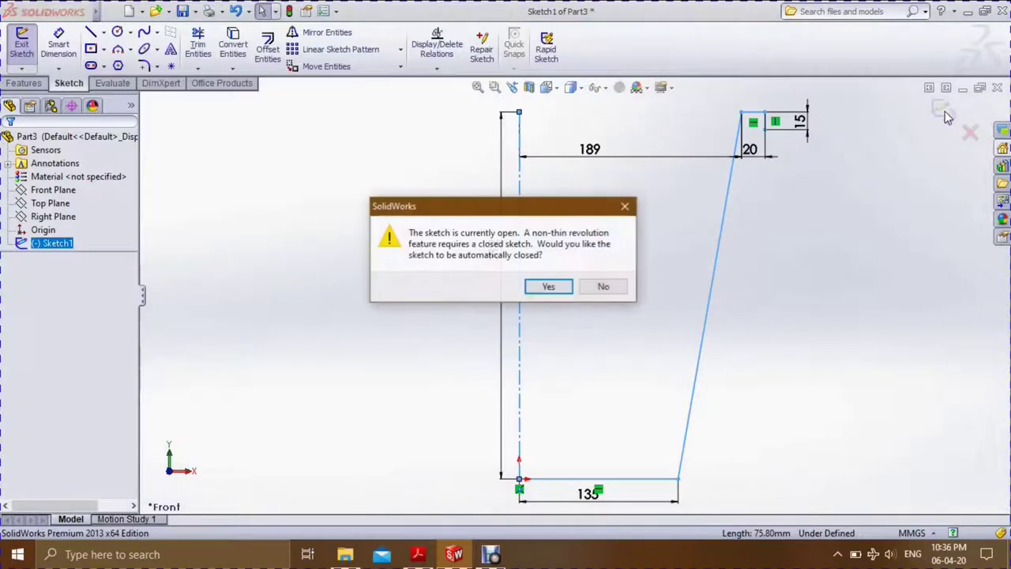
Revolve the profile 360° as a 10 mm one-direction thin feature, accepting the auto-close prompt.
click(551, 287)
click(605, 284)
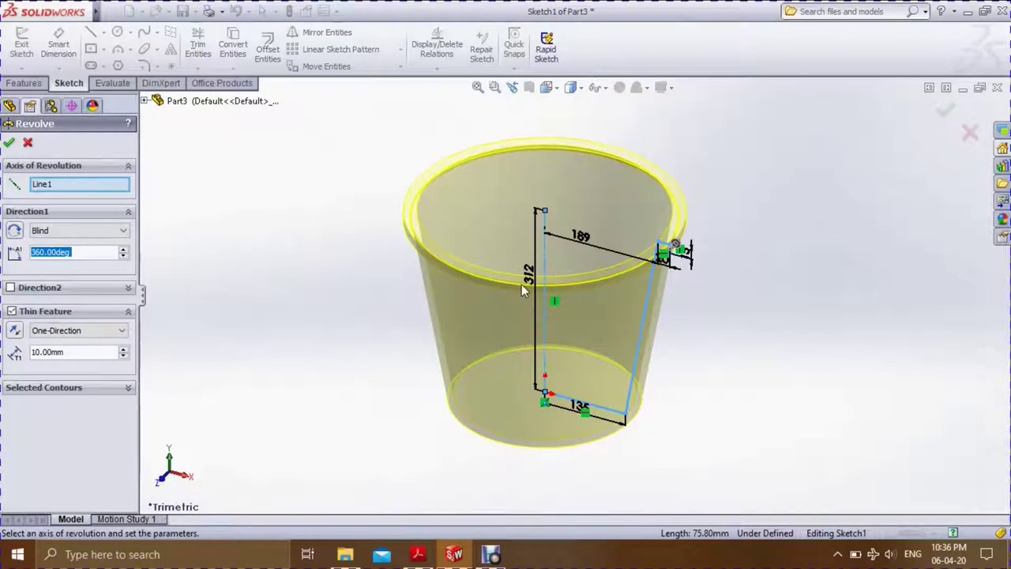
scroll(495, 281, down, 2)
mouse_move(490, 337)
middle_down()
mouse_move(605, 327)
mouse_move(474, 343)
mouse_move(501, 338)
middle_up()
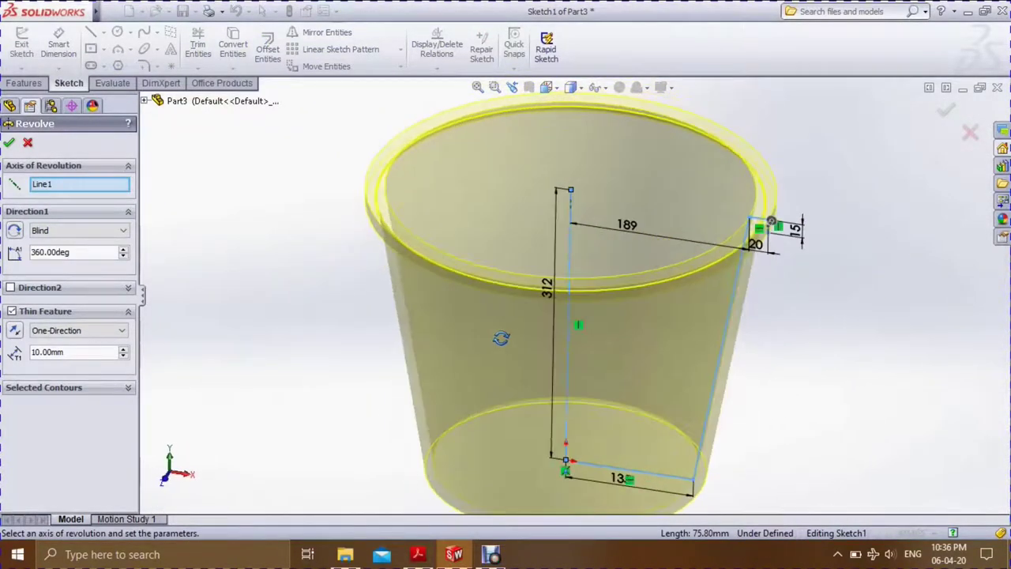
click(9, 144)
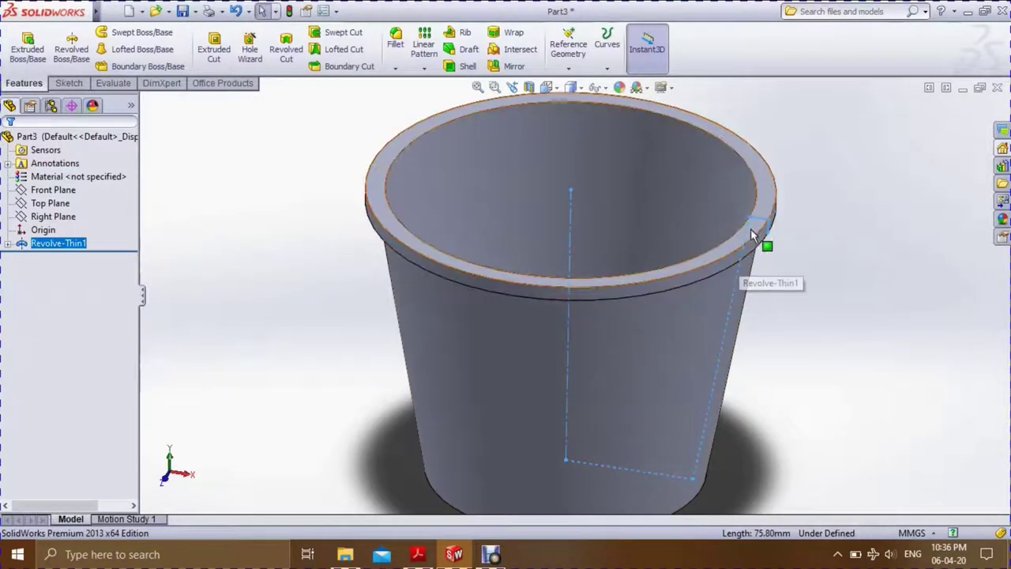
key(f)
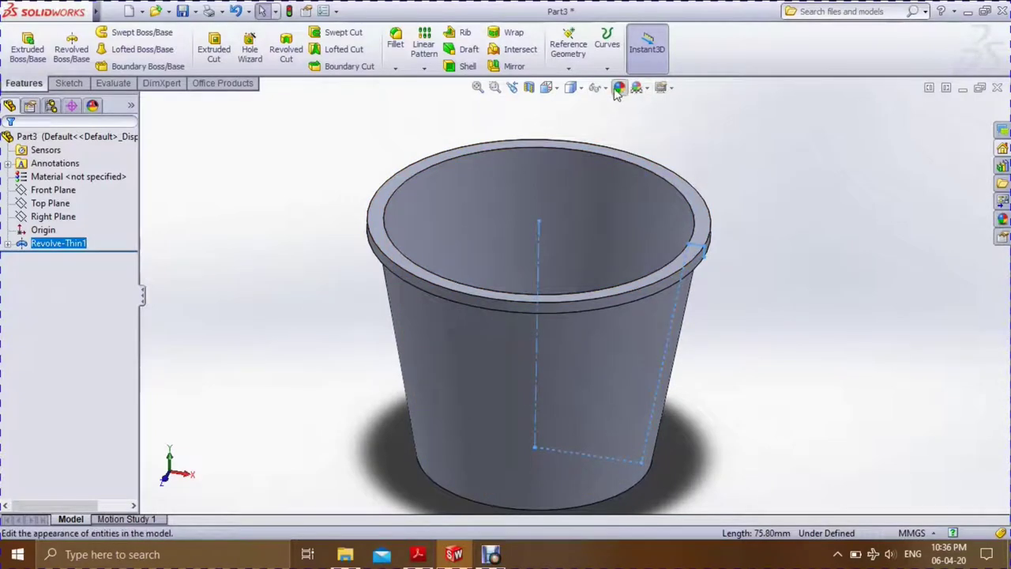
click(582, 88)
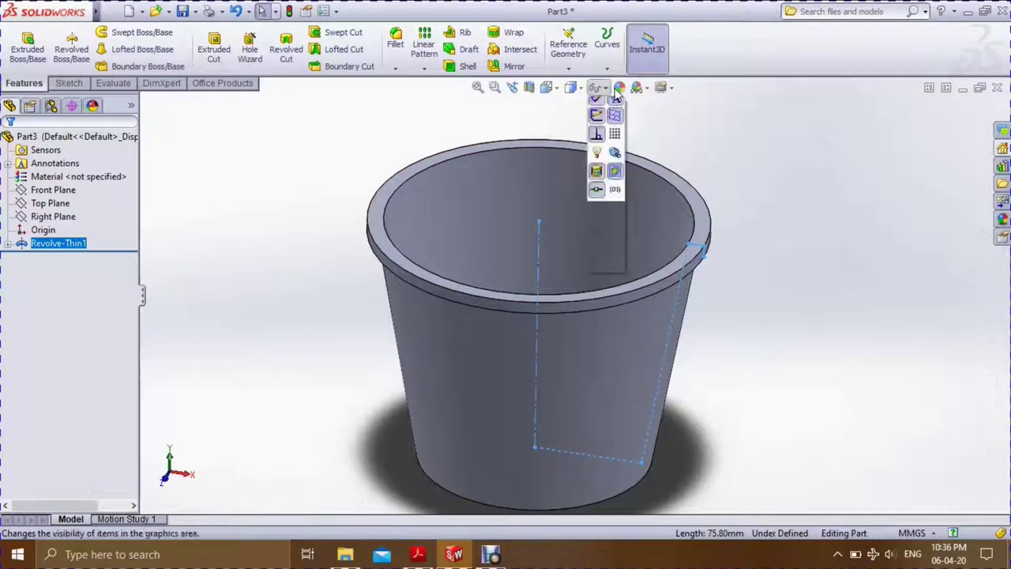
click(691, 260)
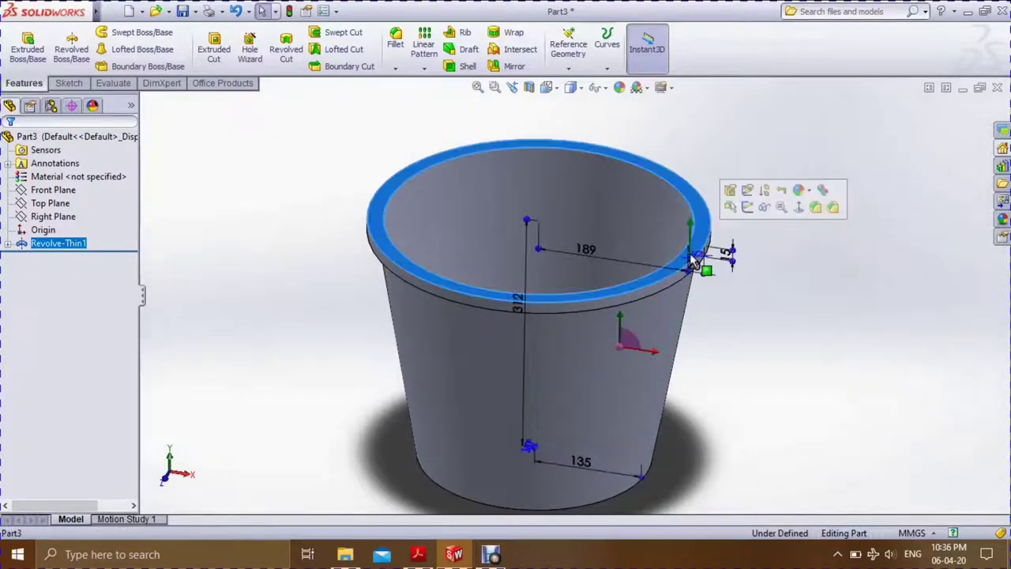
On the rim face, viewed Normal To, draw a small center rectangle at the rim's edge.
click(748, 207)
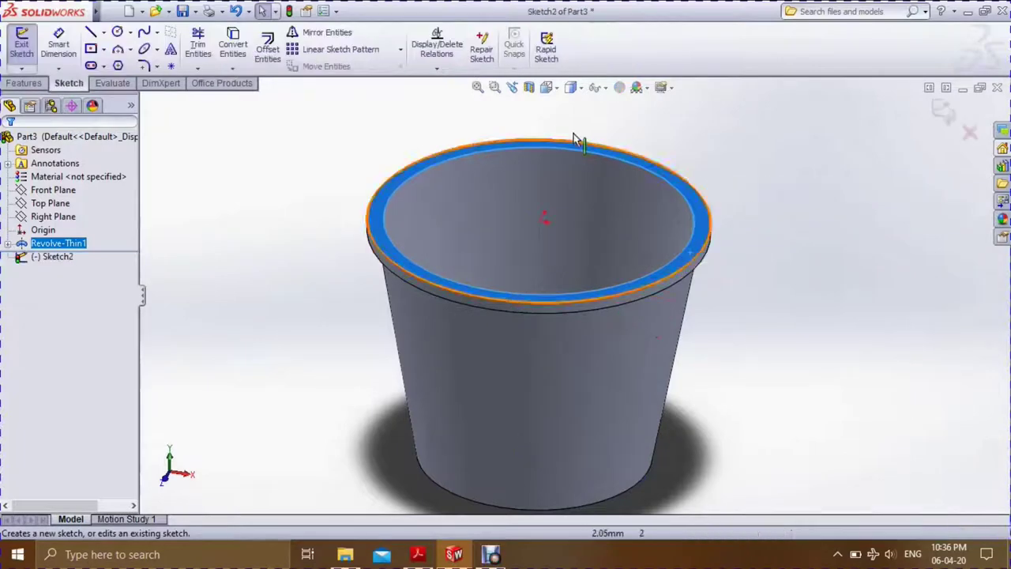
click(558, 89)
click(625, 158)
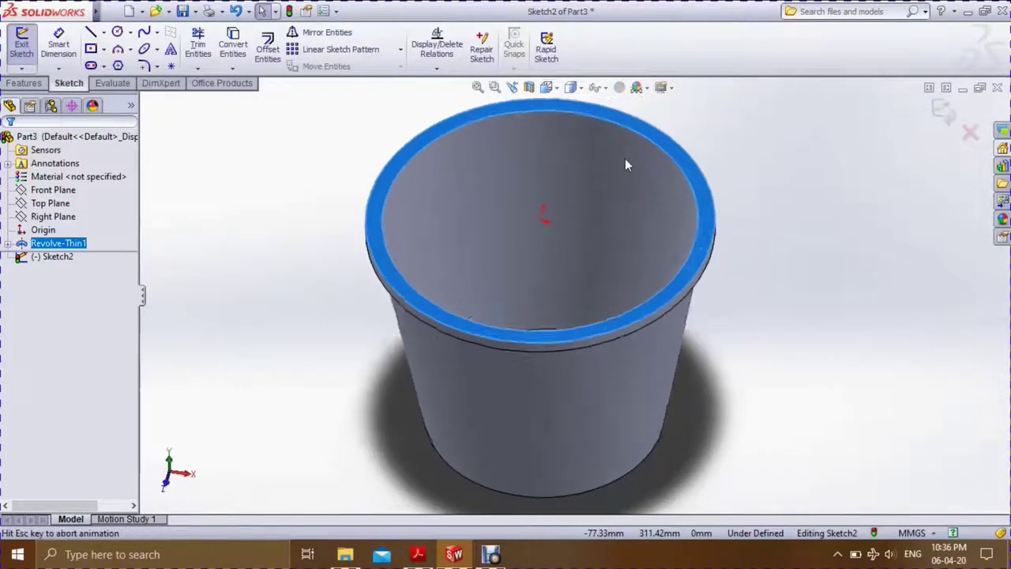
click(103, 49)
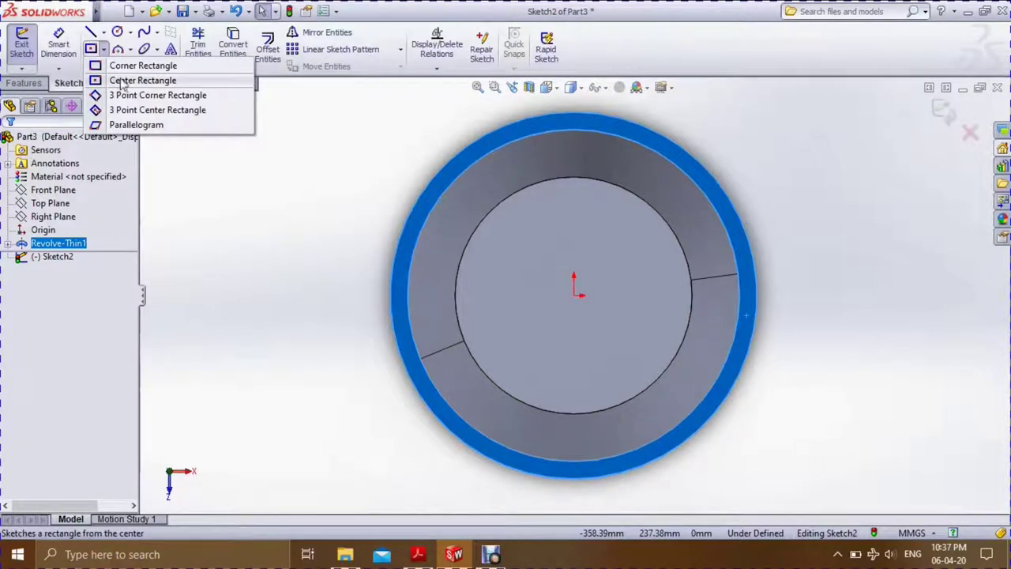
click(158, 79)
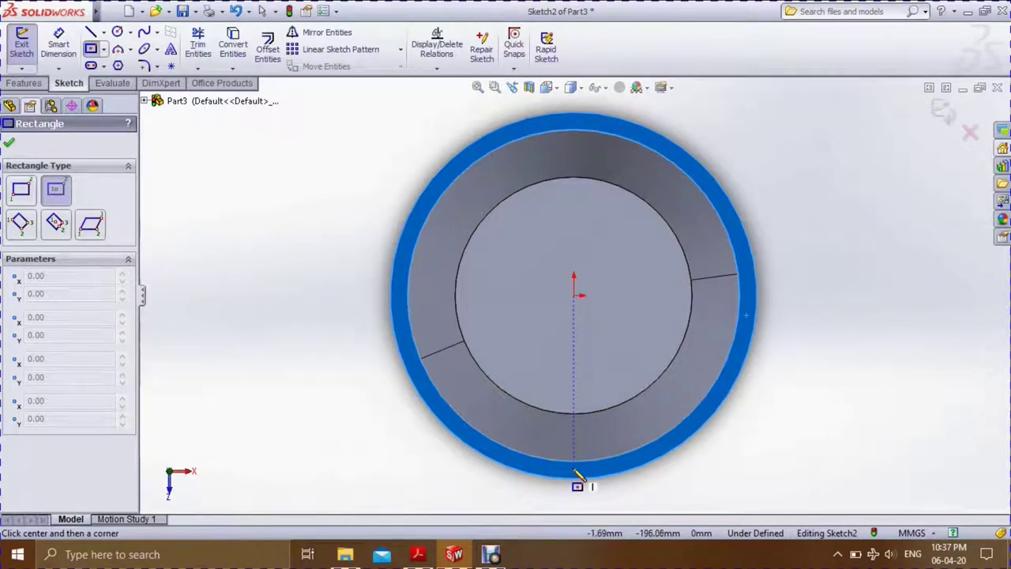
click(575, 471)
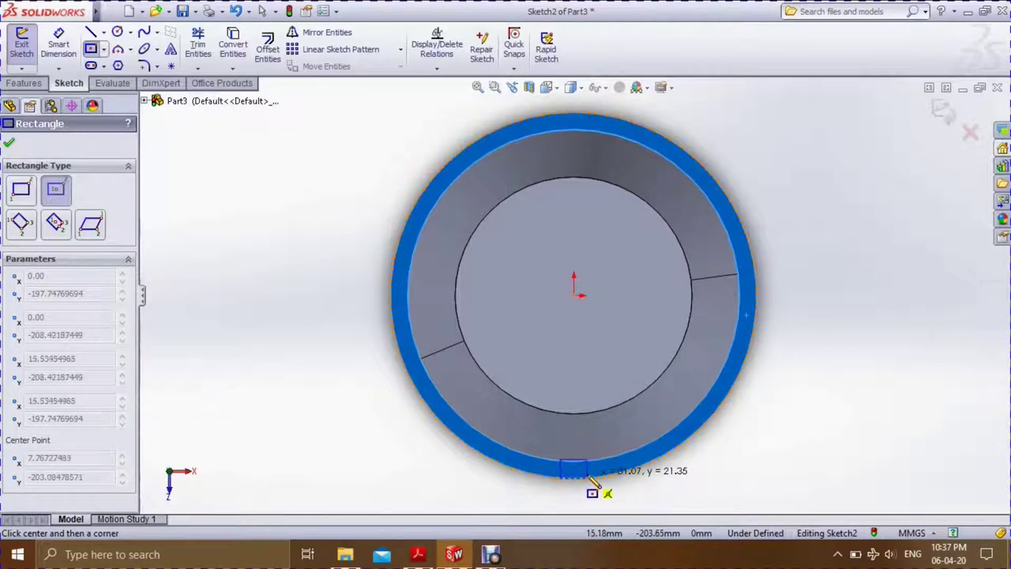
click(587, 477)
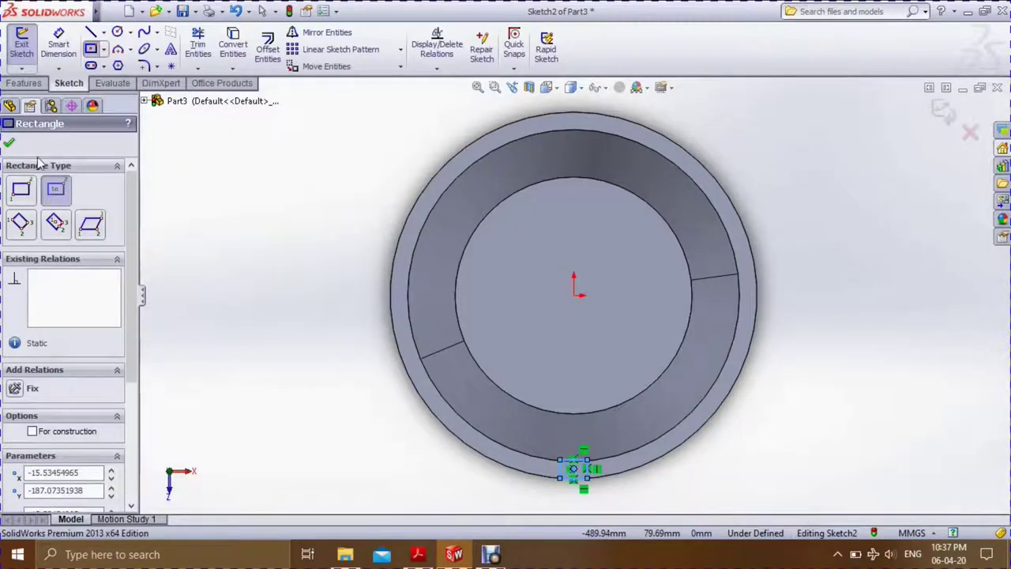
click(10, 146)
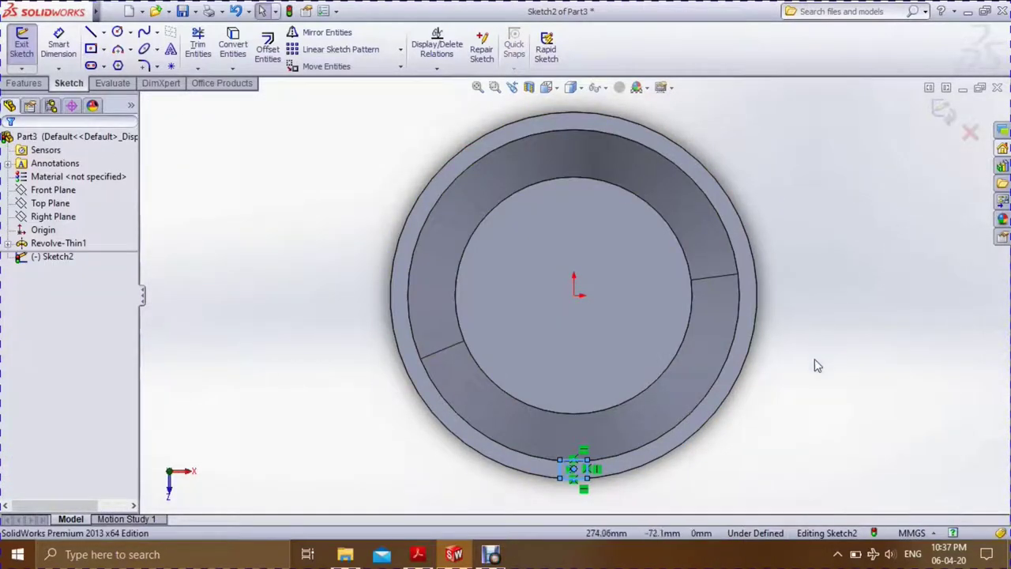
middle_drag(817, 366, 754, 306)
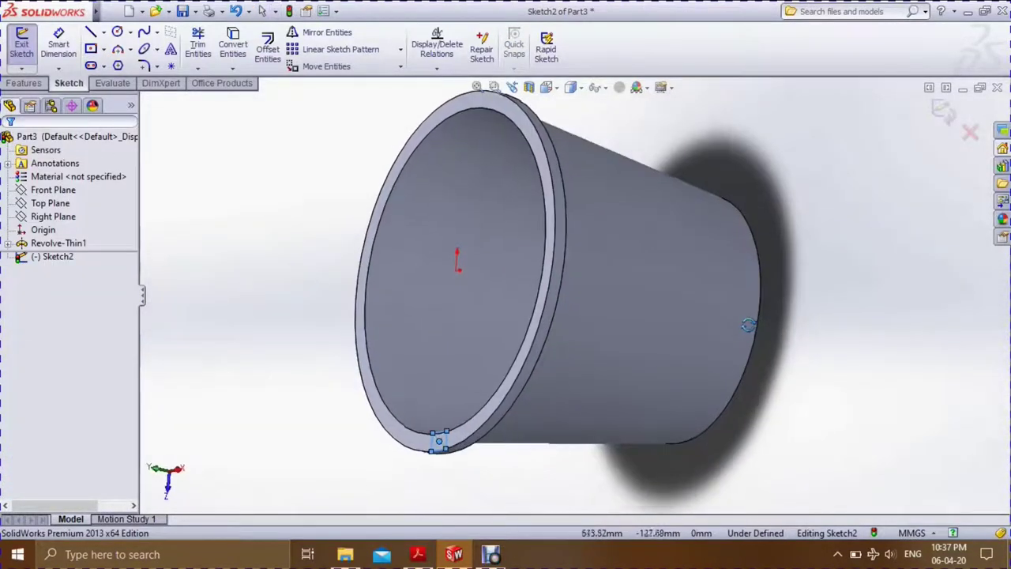
Extrude the rim rectangle 20 mm to form the lug block.
click(30, 84)
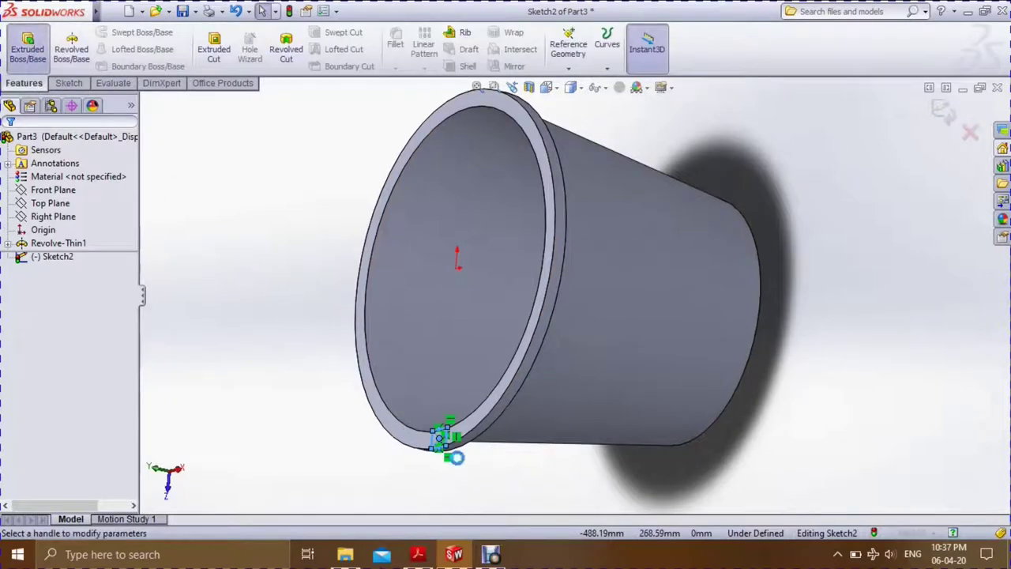
click(26, 47)
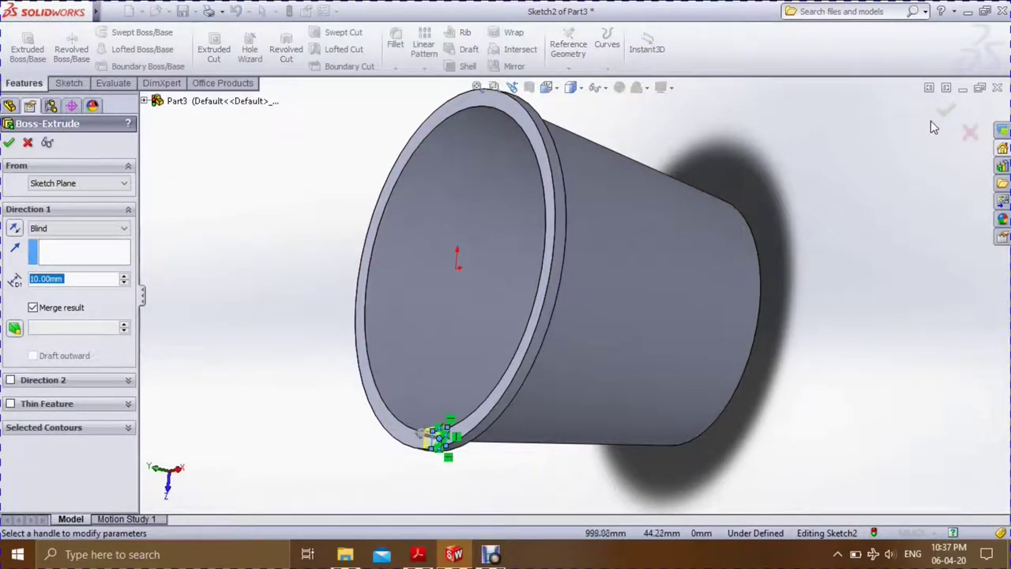
middle_drag(474, 339, 469, 229)
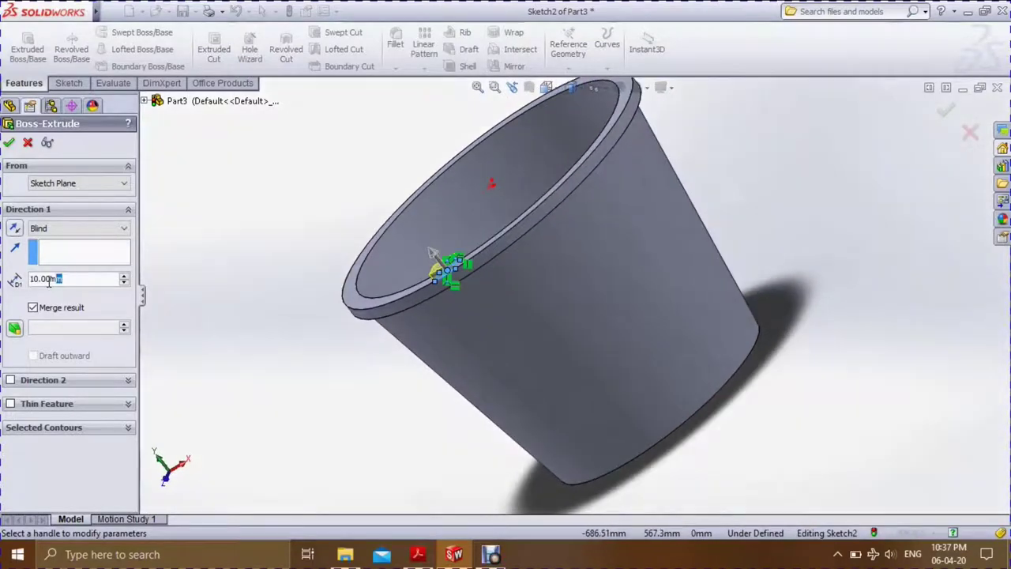
text(20)
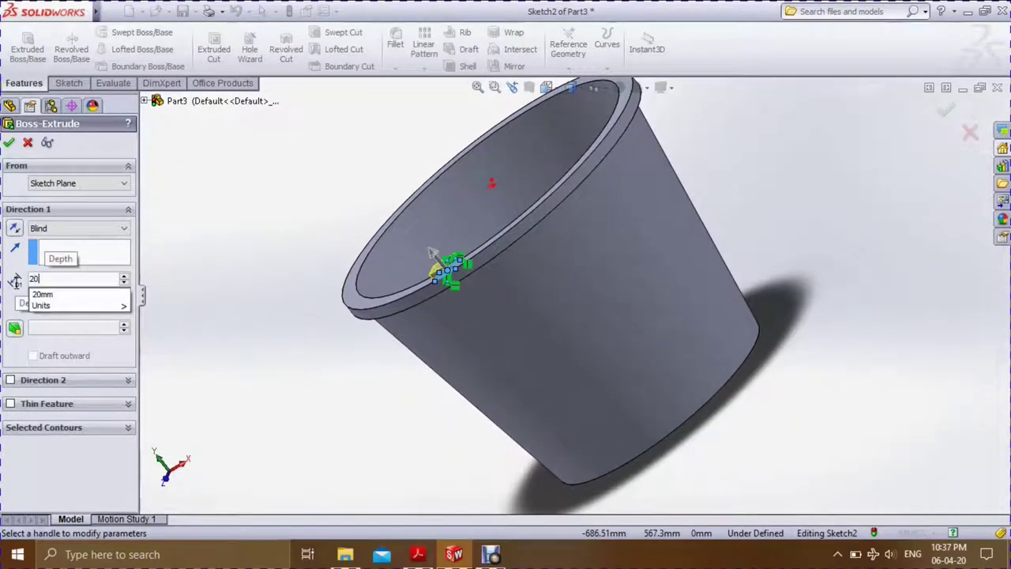
key(Return)
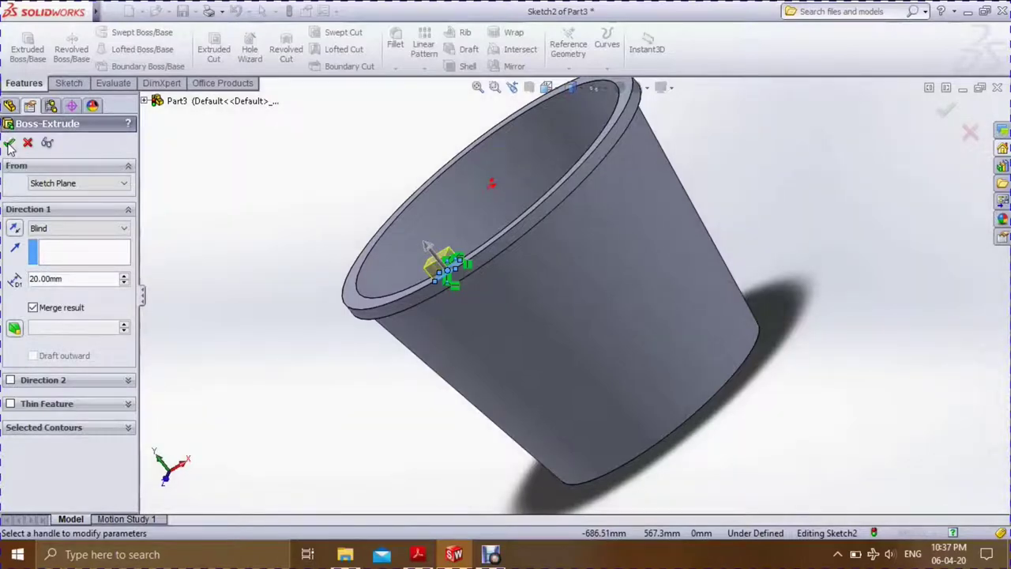
click(9, 143)
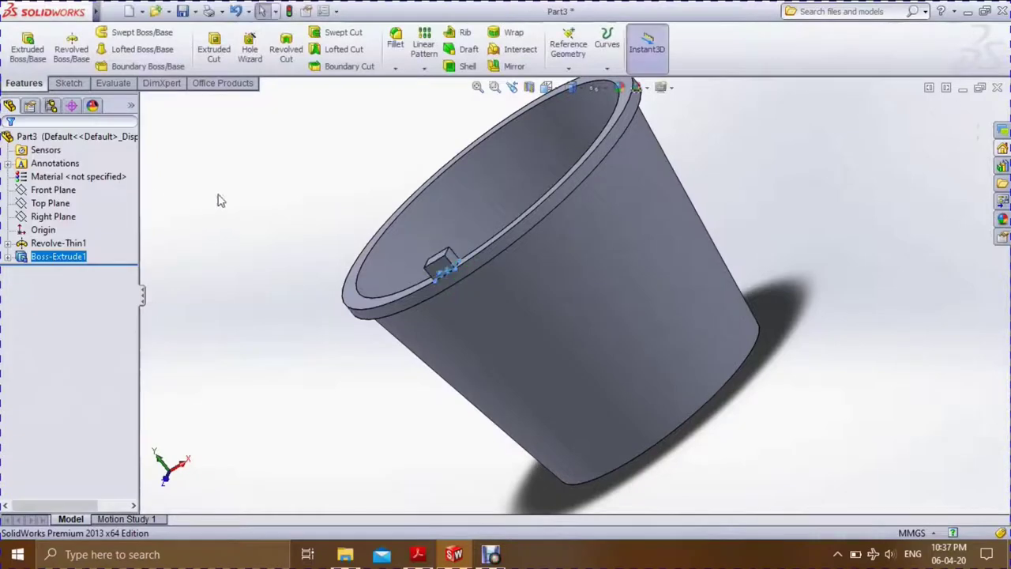
click(513, 66)
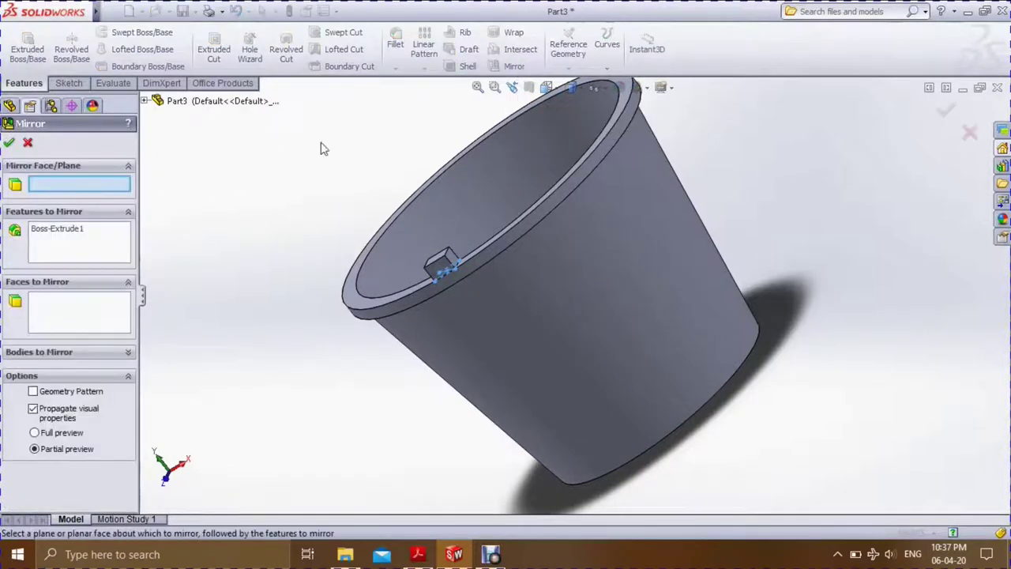
Mirror the lug about the Front Plane and switch to the Isometric view.
click(145, 102)
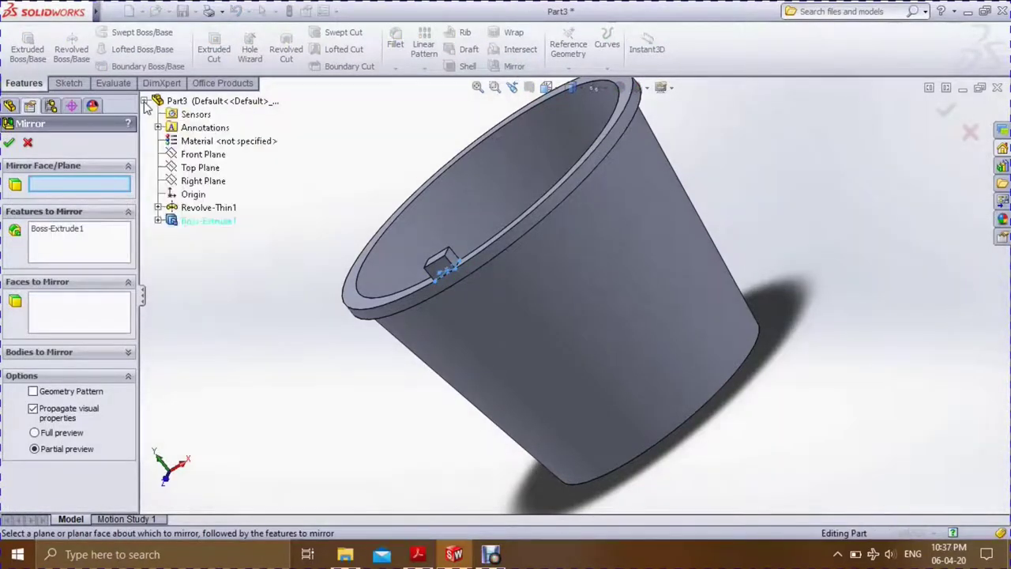
click(190, 156)
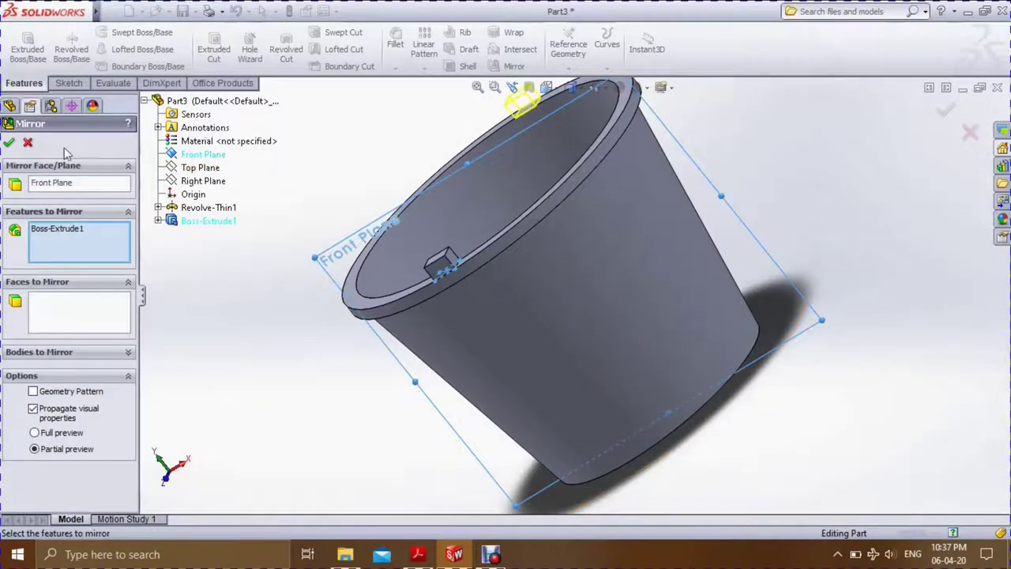
click(9, 144)
mouse_move(579, 436)
middle_down()
mouse_move(596, 375)
mouse_move(602, 213)
middle_up()
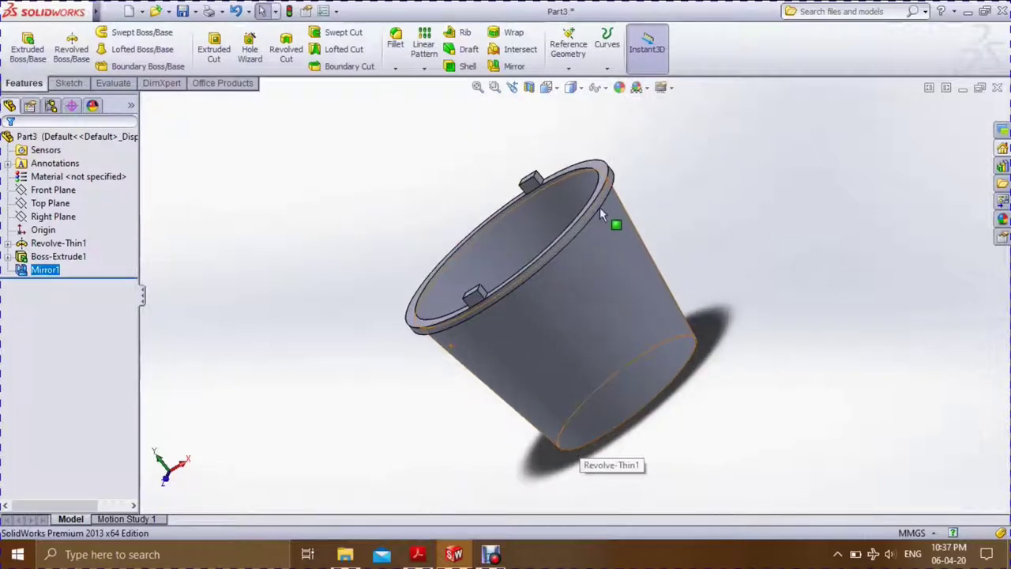
click(582, 88)
click(557, 88)
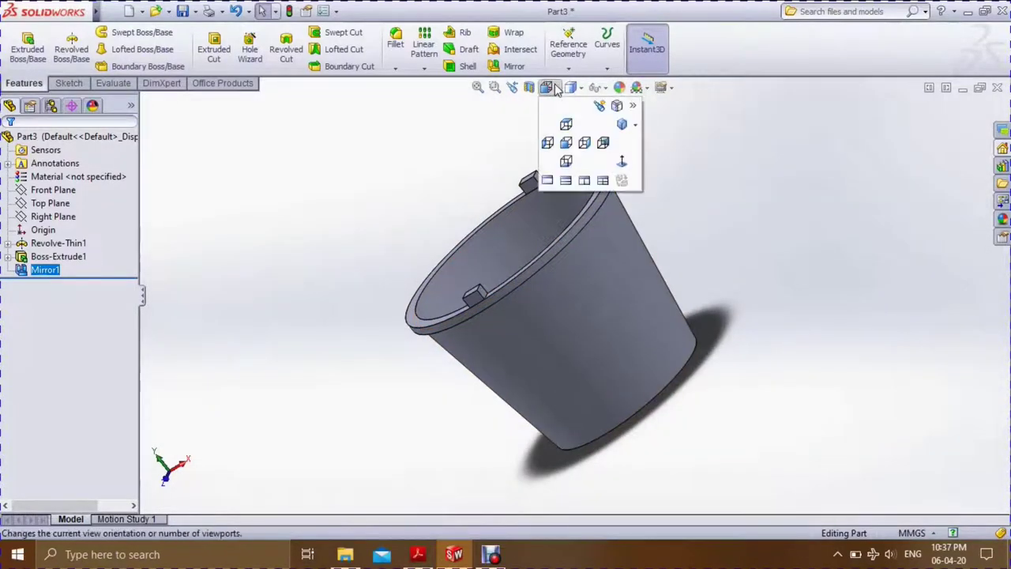
click(622, 125)
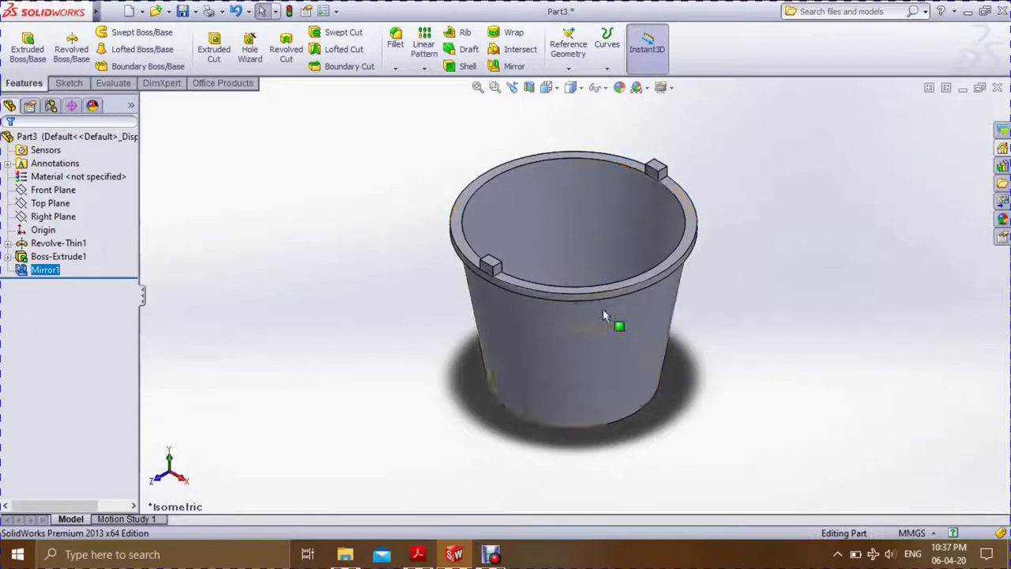
scroll(627, 185, down, 2)
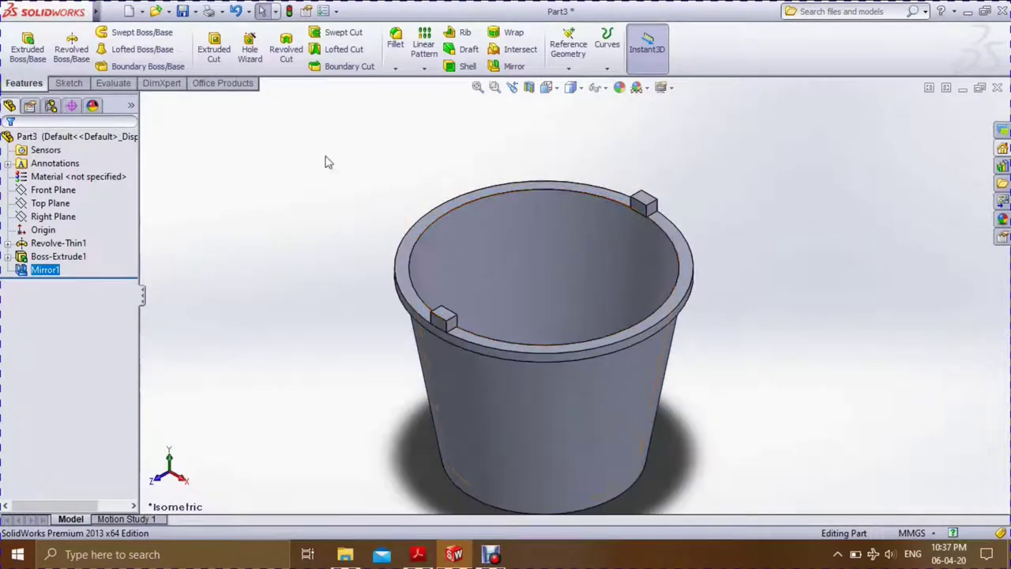
click(567, 69)
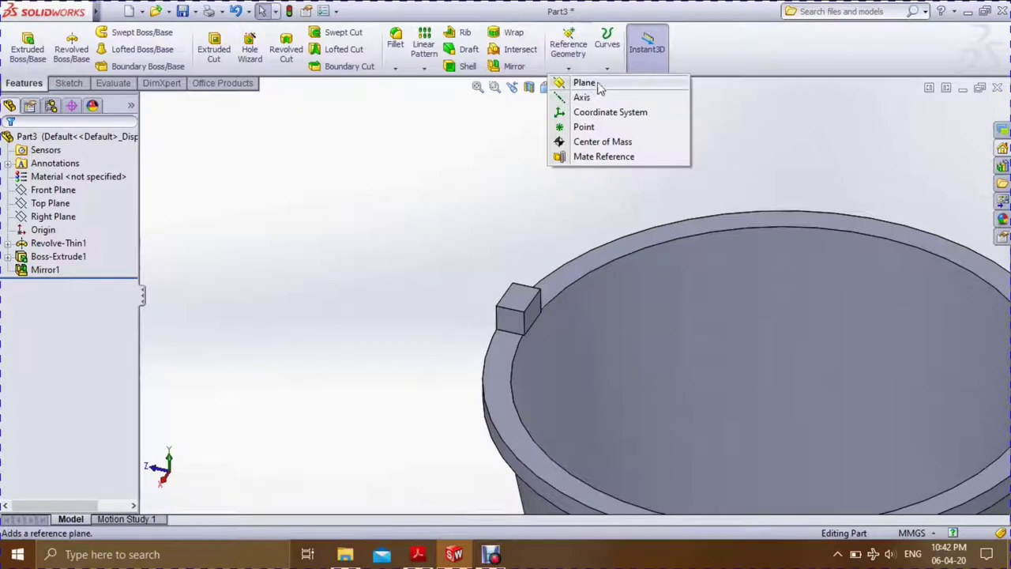
Create a flipped reference plane offset 15 mm from the lug's outer face.
click(584, 83)
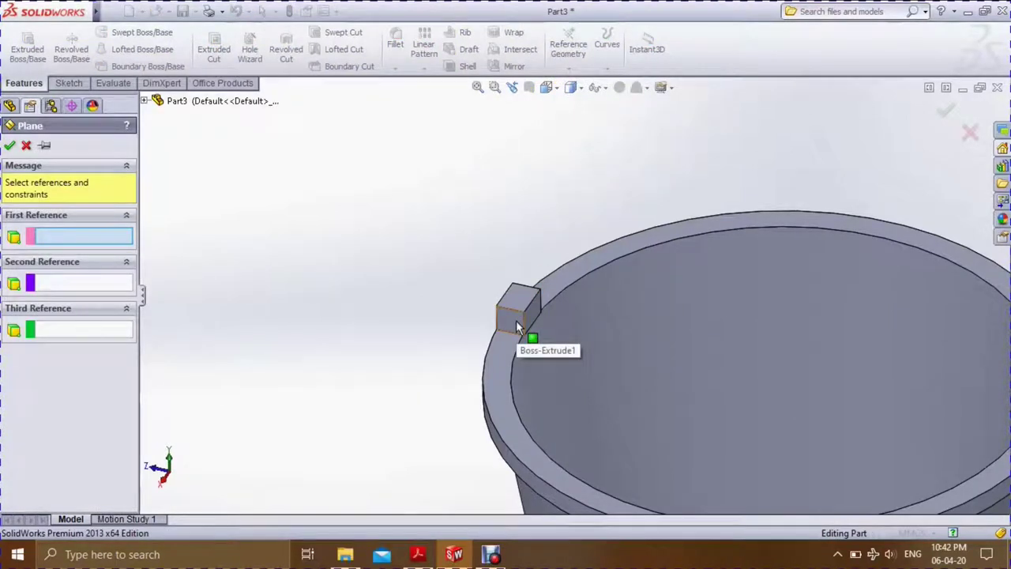
click(515, 320)
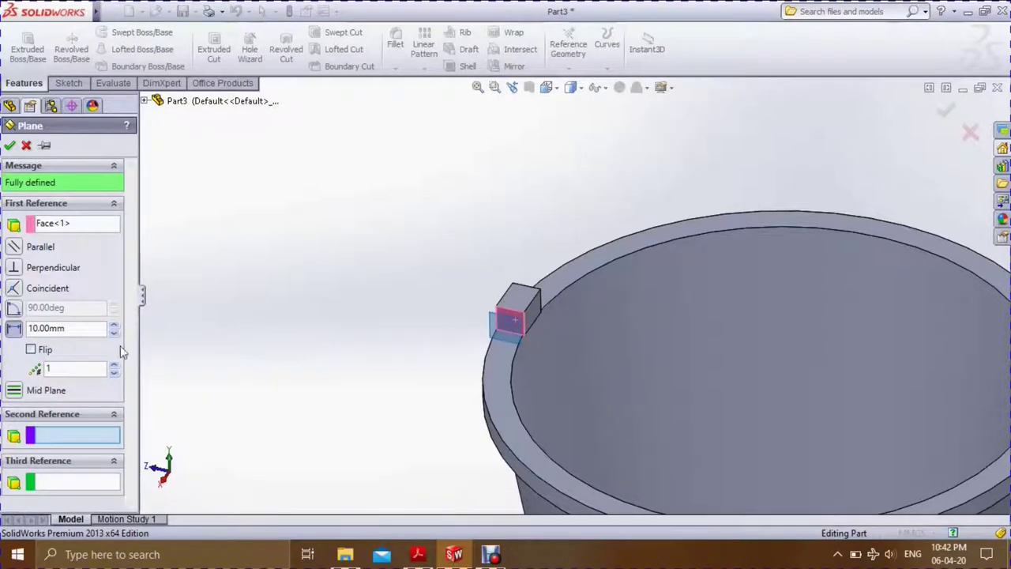
click(34, 350)
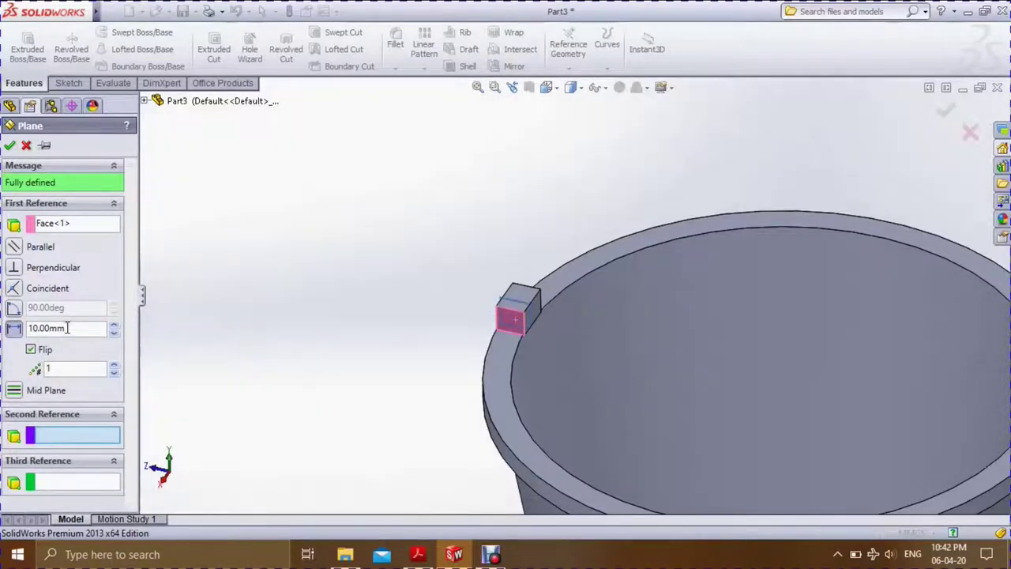
click(11, 331)
text(15)
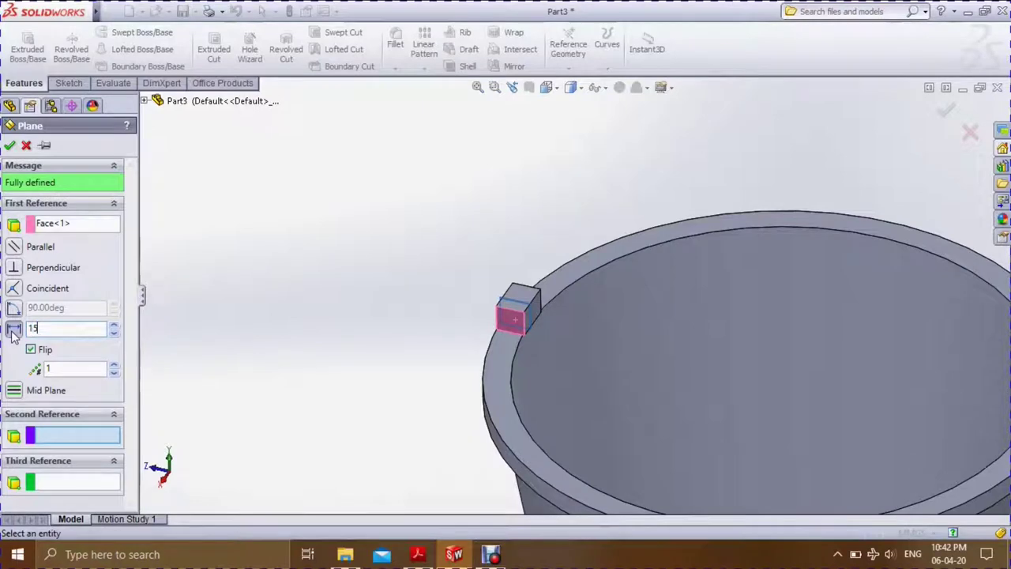
key(Return)
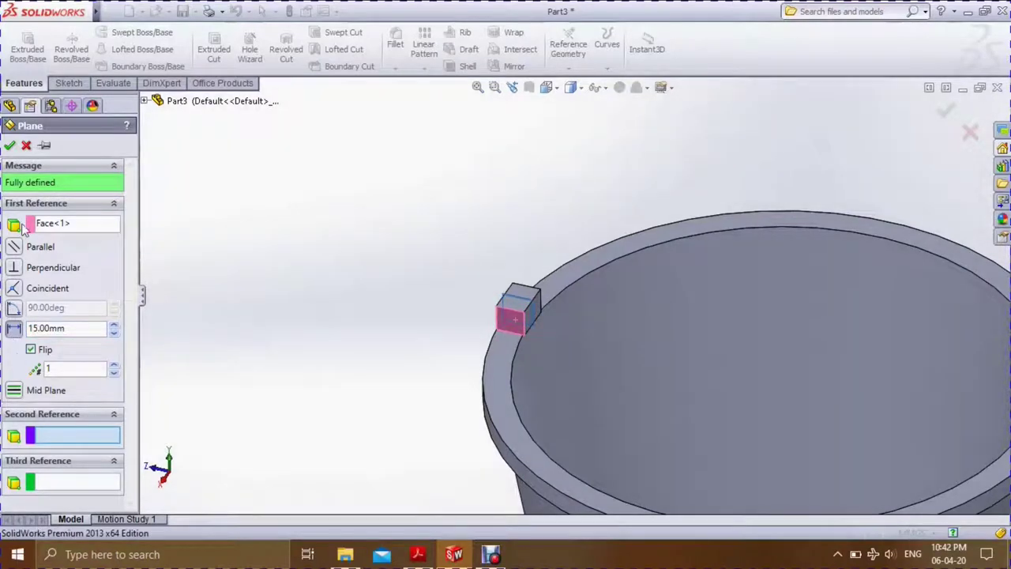
click(10, 146)
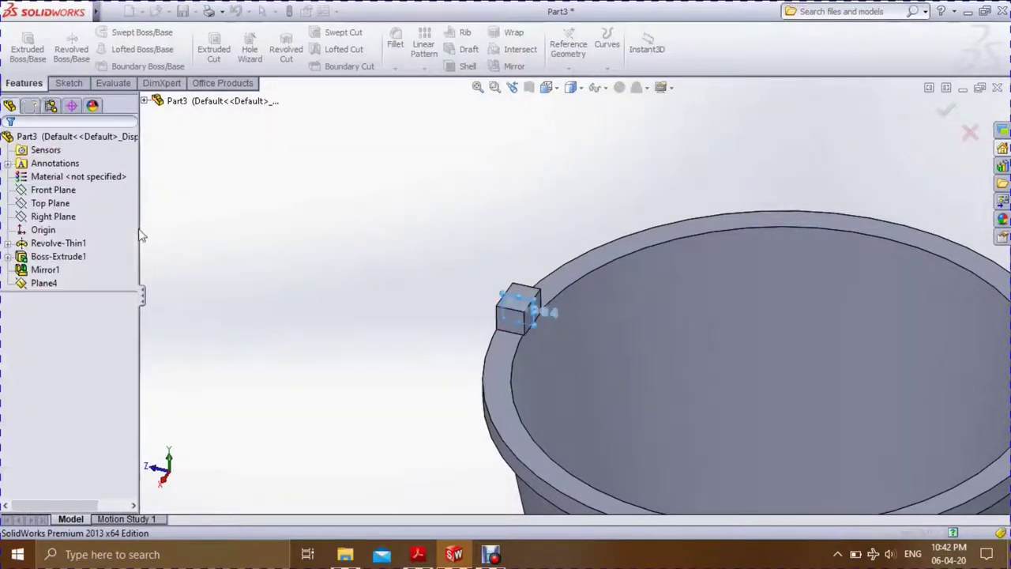
key(z)
scroll(540, 304, down, 3)
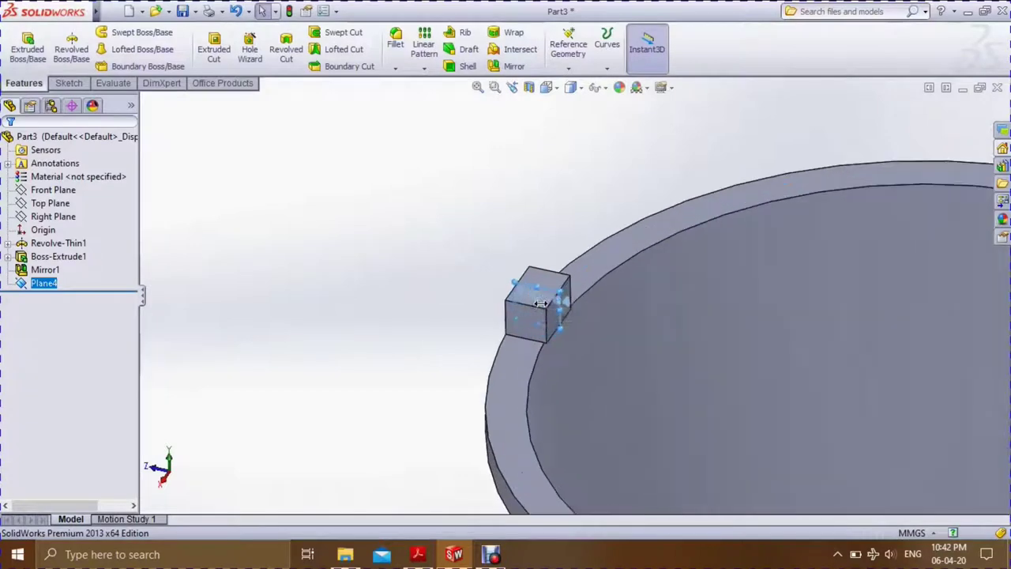
Start a sketch on Plane4 and view it Normal To.
click(69, 84)
click(21, 44)
click(558, 89)
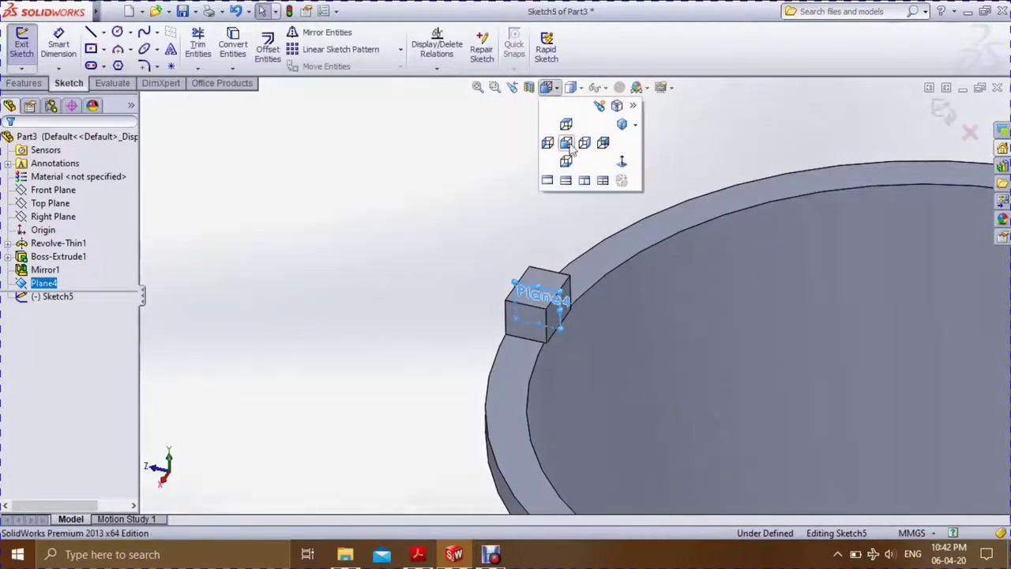
click(621, 163)
scroll(423, 193, down, 5)
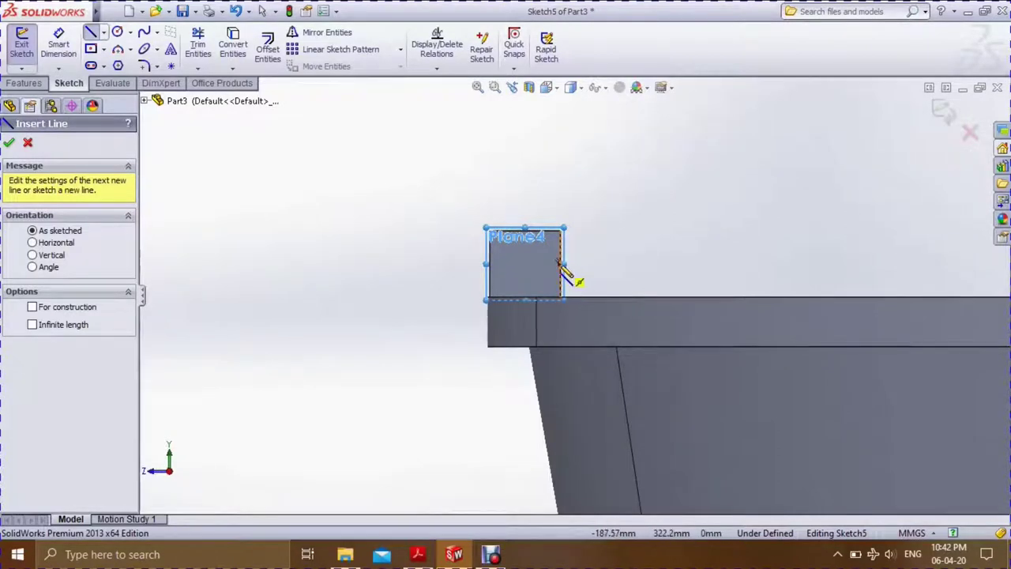
Draw a horizontal line leftward from the lug's corner and dimension it 30 mm.
click(560, 263)
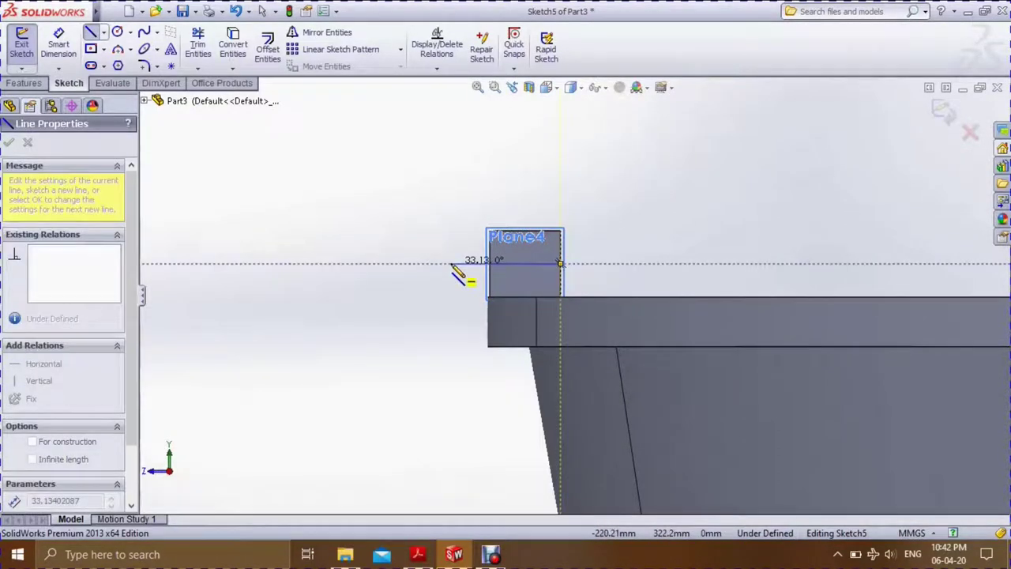
click(451, 263)
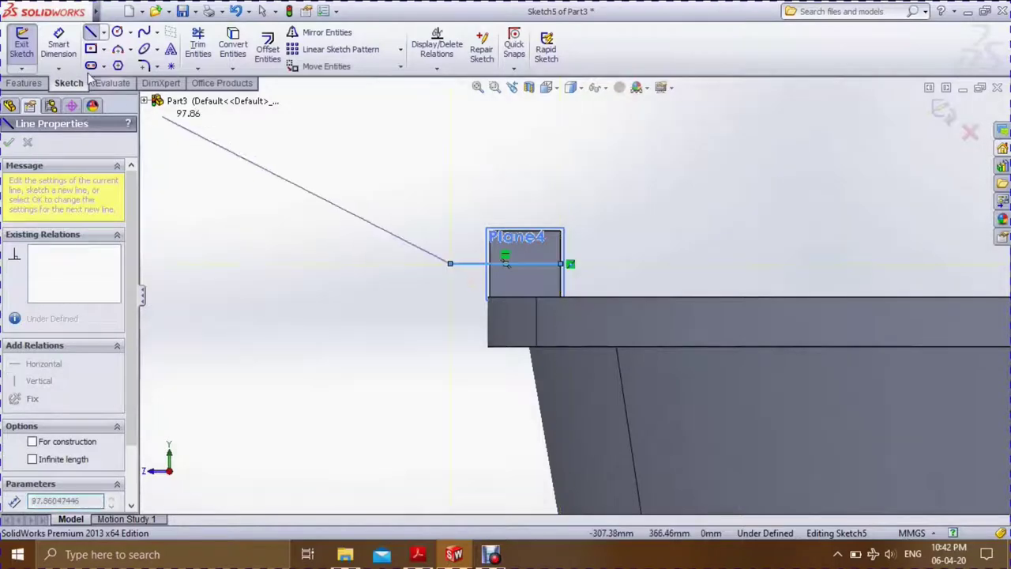
click(58, 44)
click(469, 264)
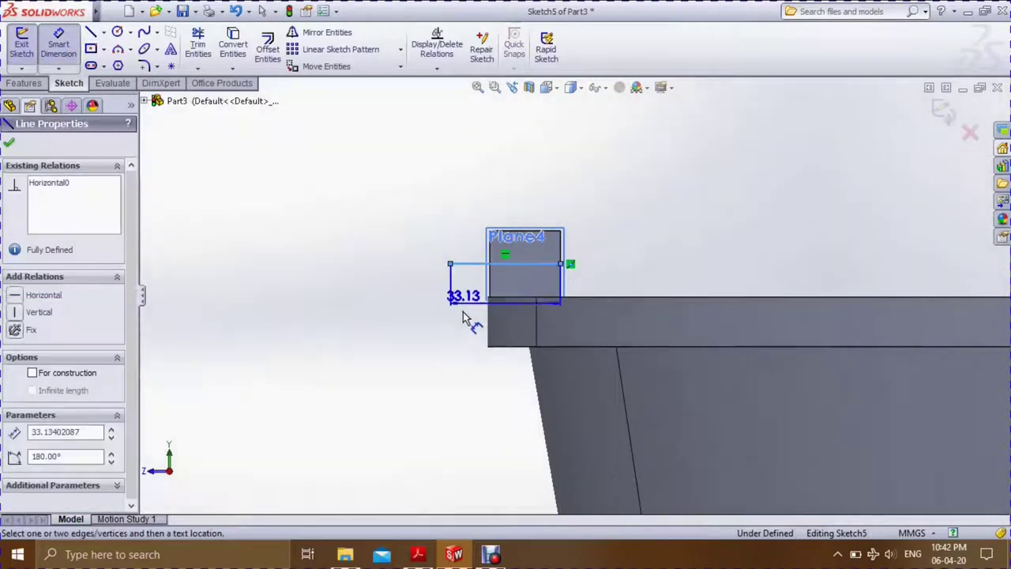
click(480, 373)
text(30)
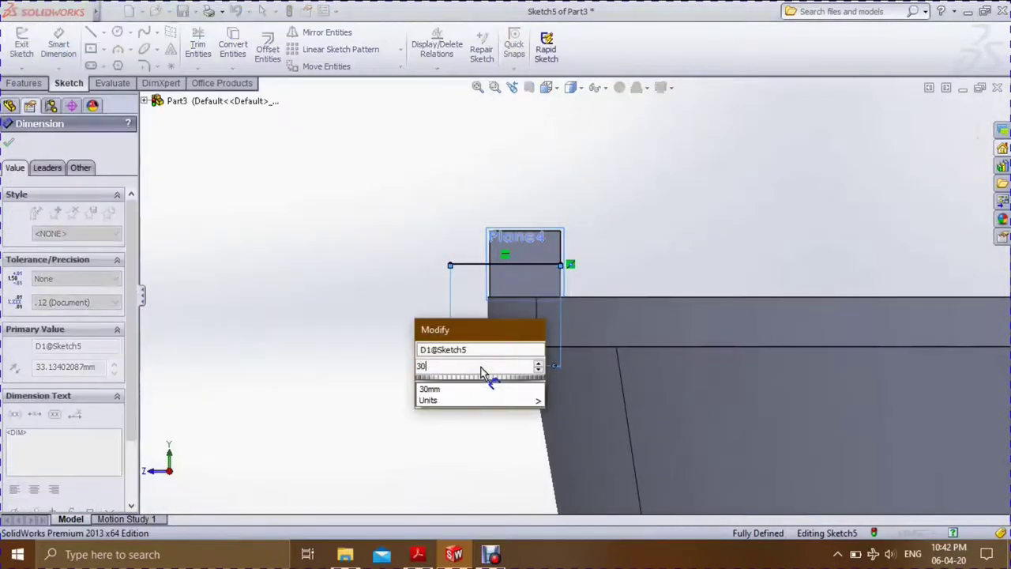
key(Return)
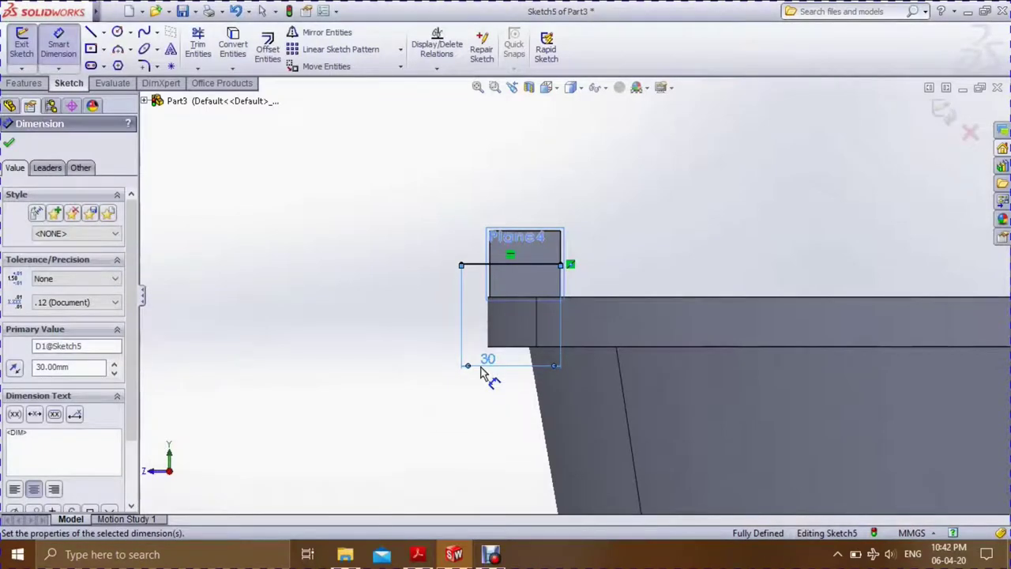
scroll(451, 391, up, 3)
scroll(446, 392, up, 2)
scroll(810, 314, down, 4)
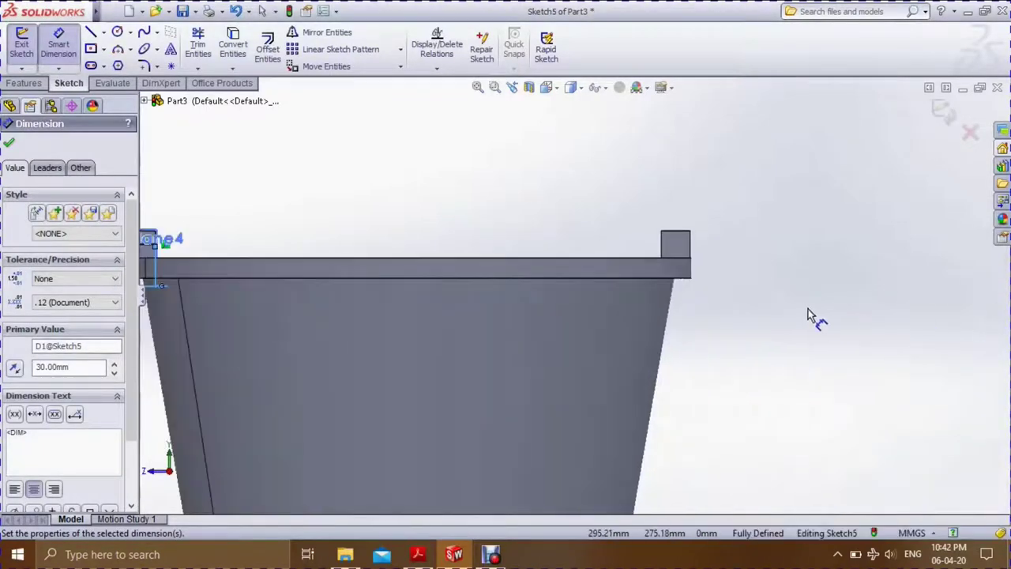
scroll(598, 311, up, 2)
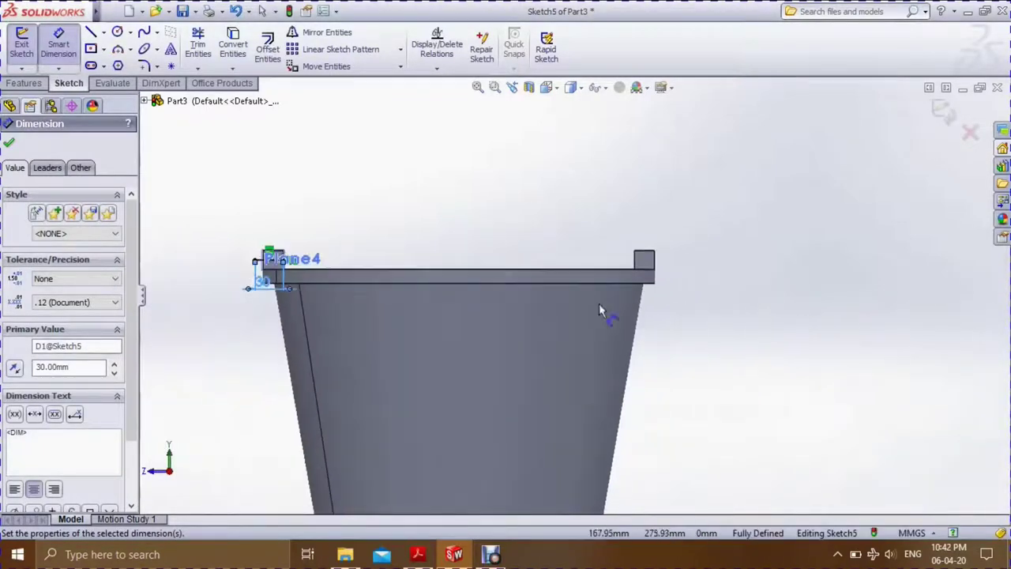
Draw a horizontal line from the right lug's corner and dimension its length to 30 mm.
click(91, 32)
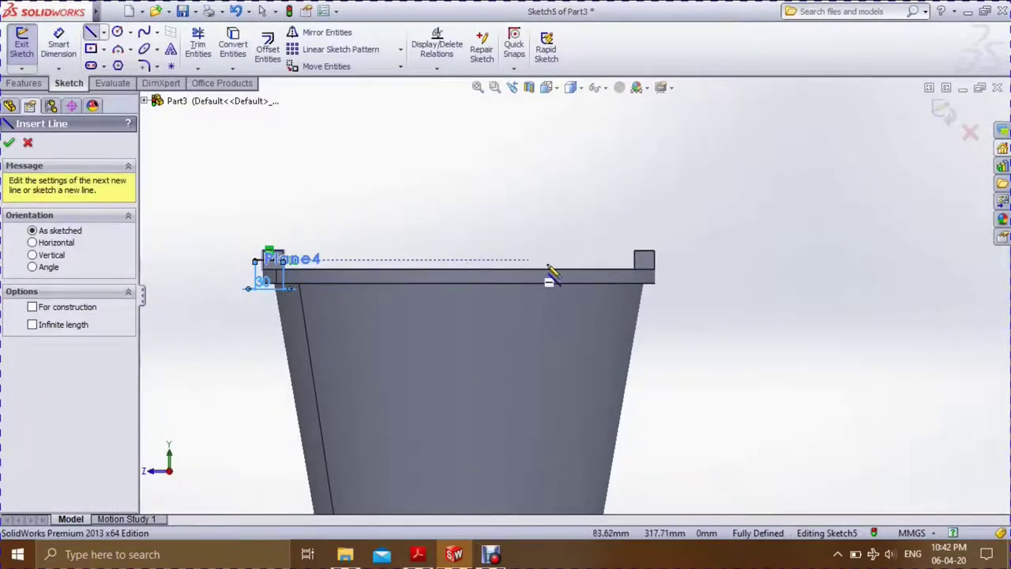
click(634, 259)
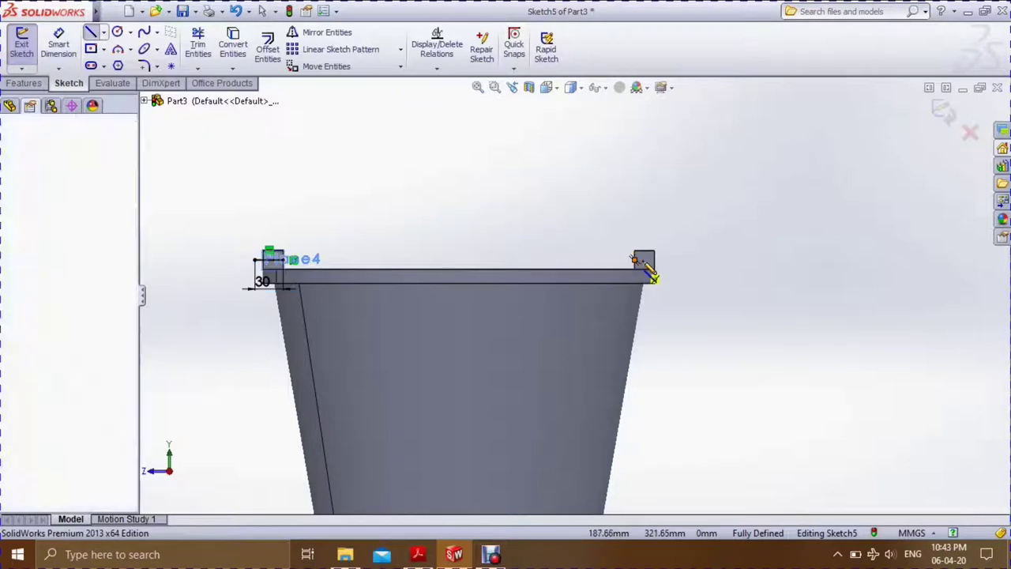
click(668, 259)
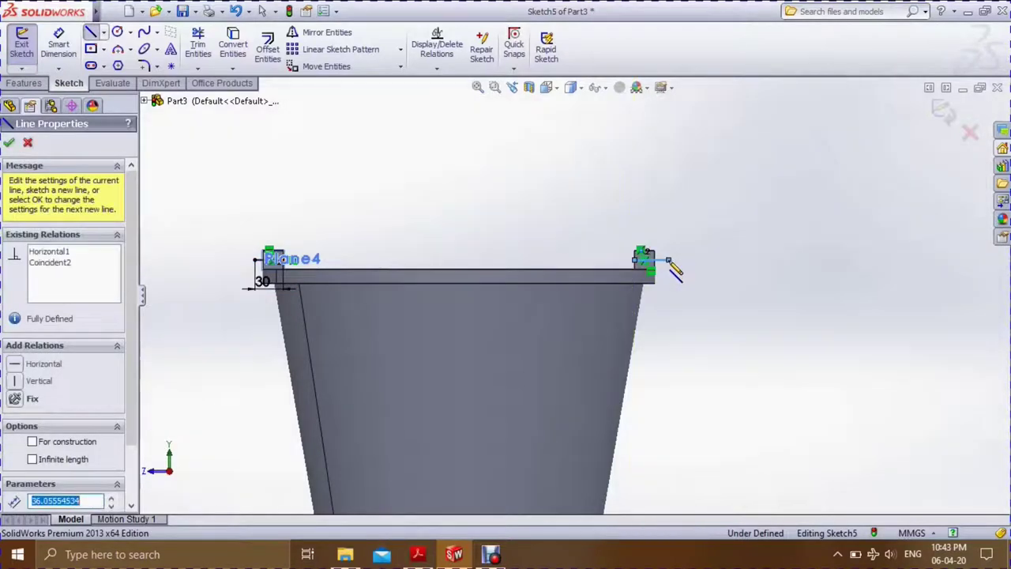
click(59, 43)
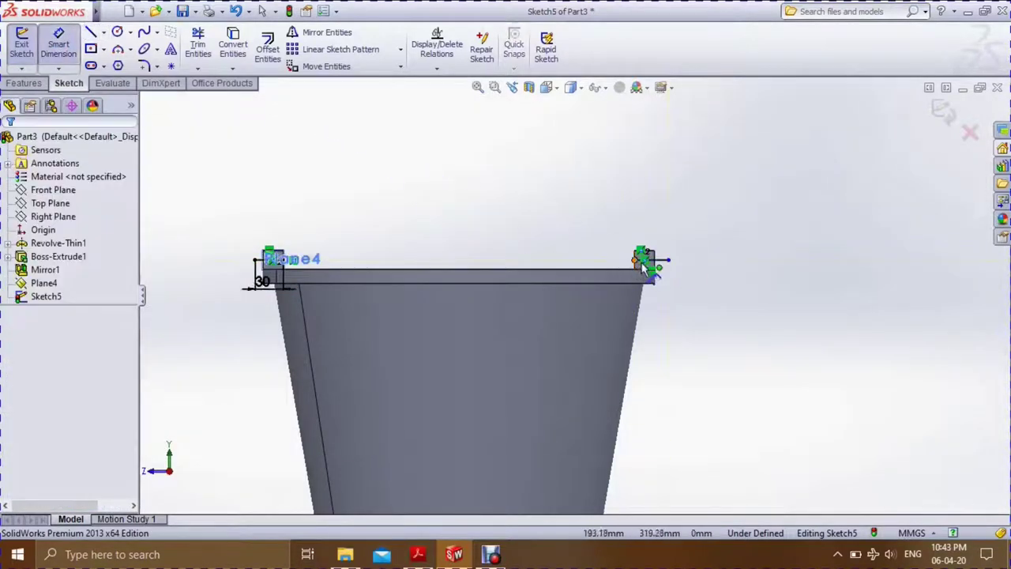
scroll(657, 257, down, 5)
click(644, 303)
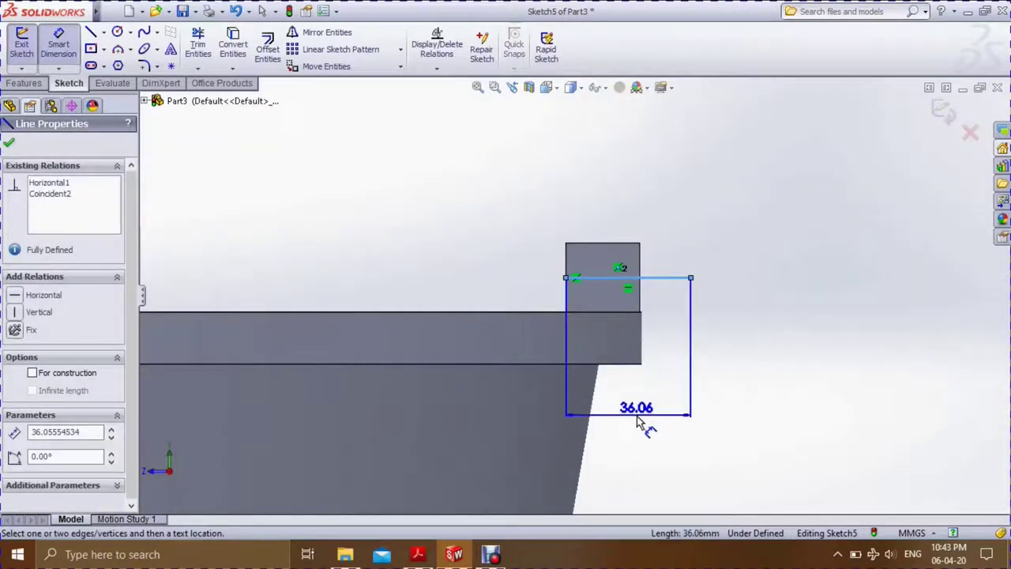
click(643, 423)
text(30)
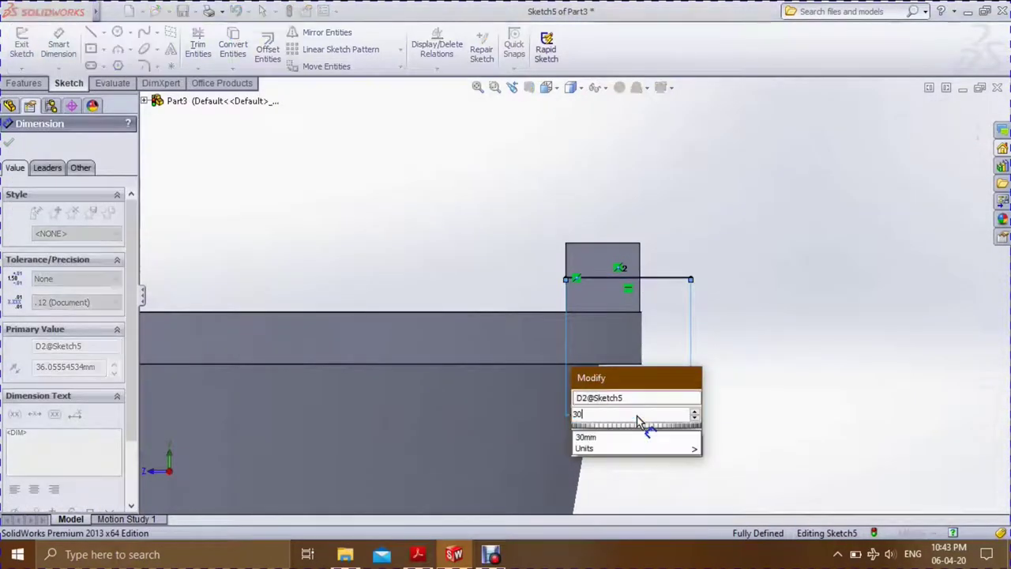
key(Return)
scroll(643, 423, up, 3)
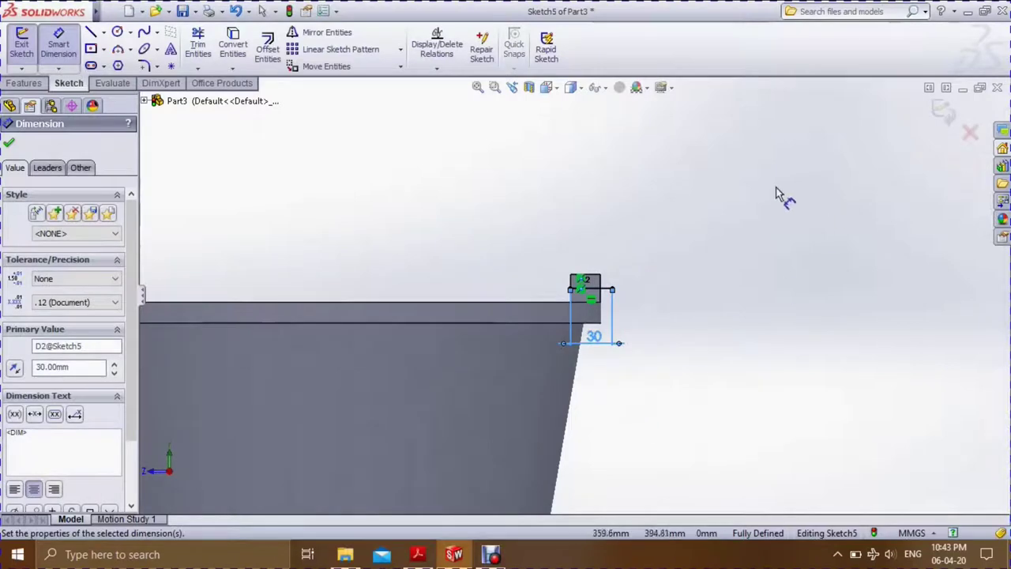
click(11, 144)
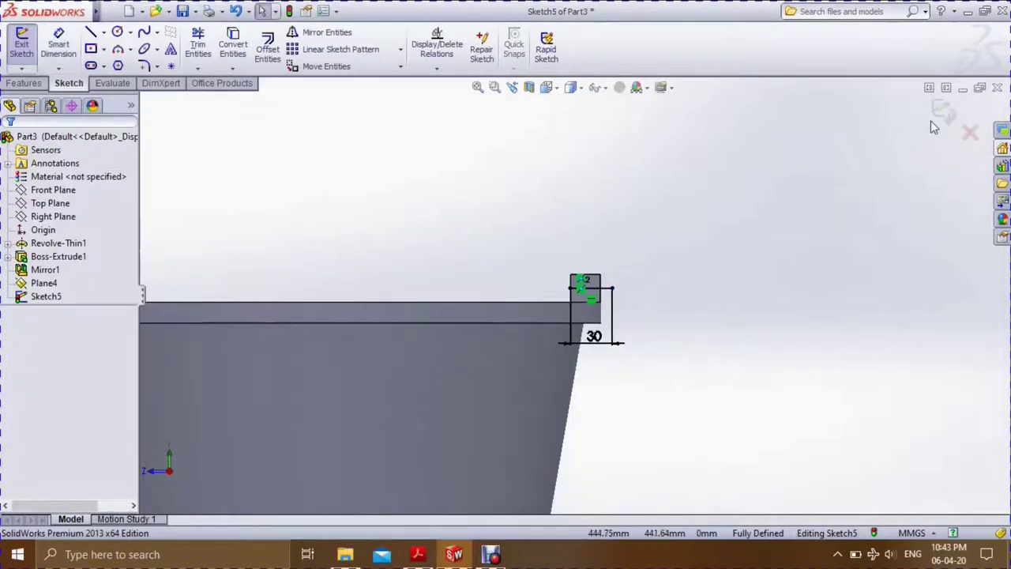
scroll(722, 319, up, 2)
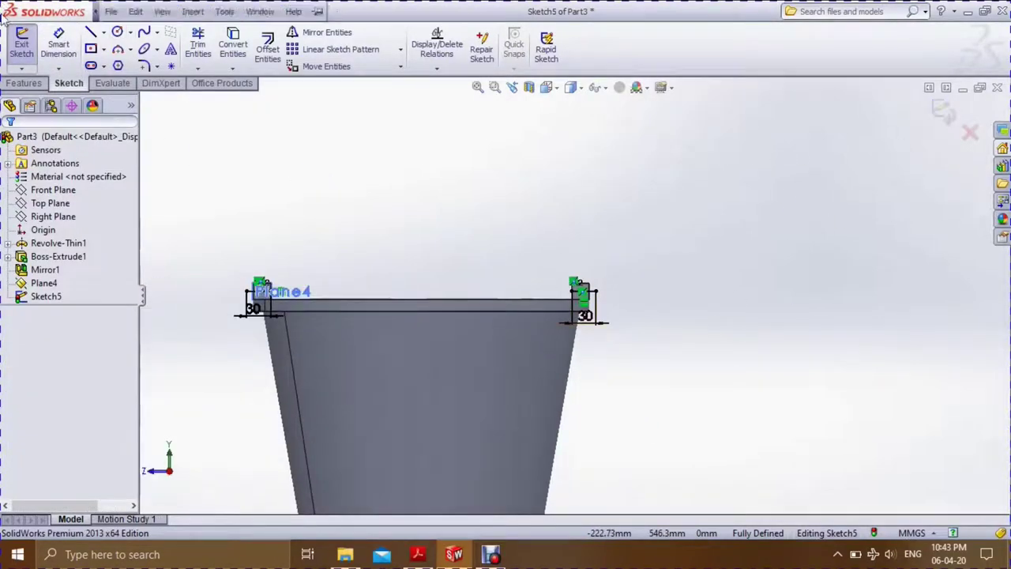
Draw a three-point arc from the left lug corner to the right lug corner, arching above the bucket.
click(120, 50)
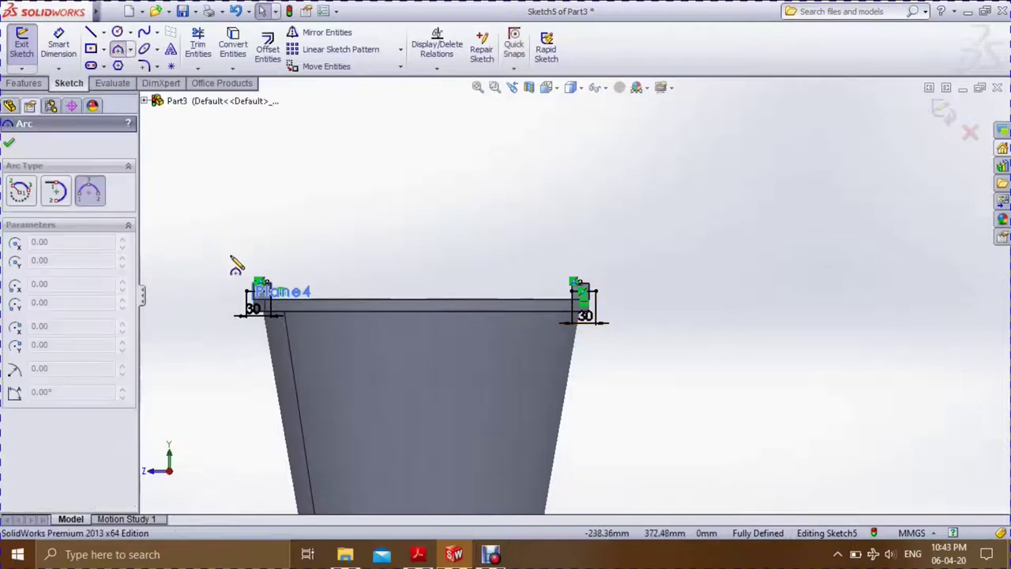
click(246, 292)
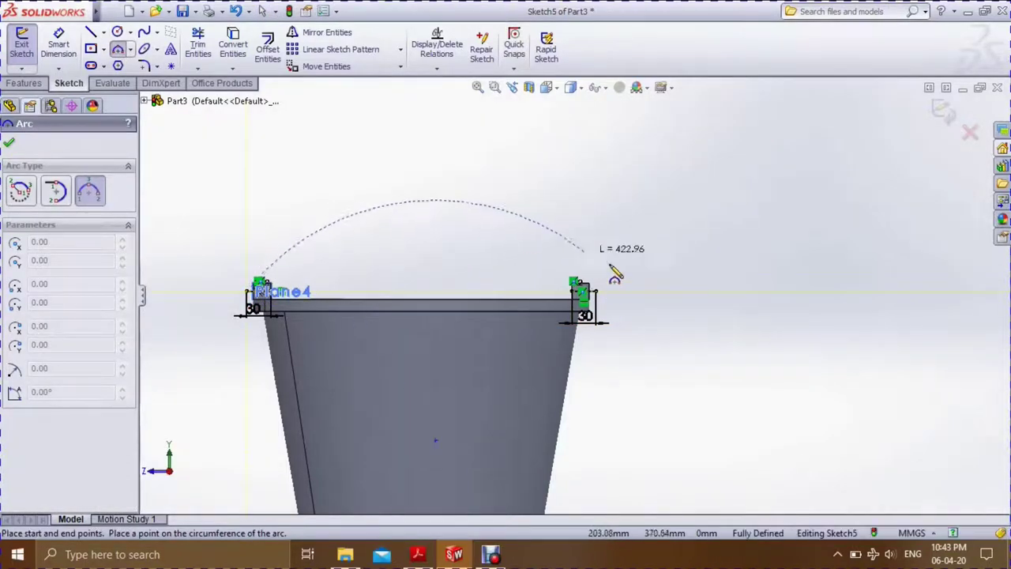
click(594, 290)
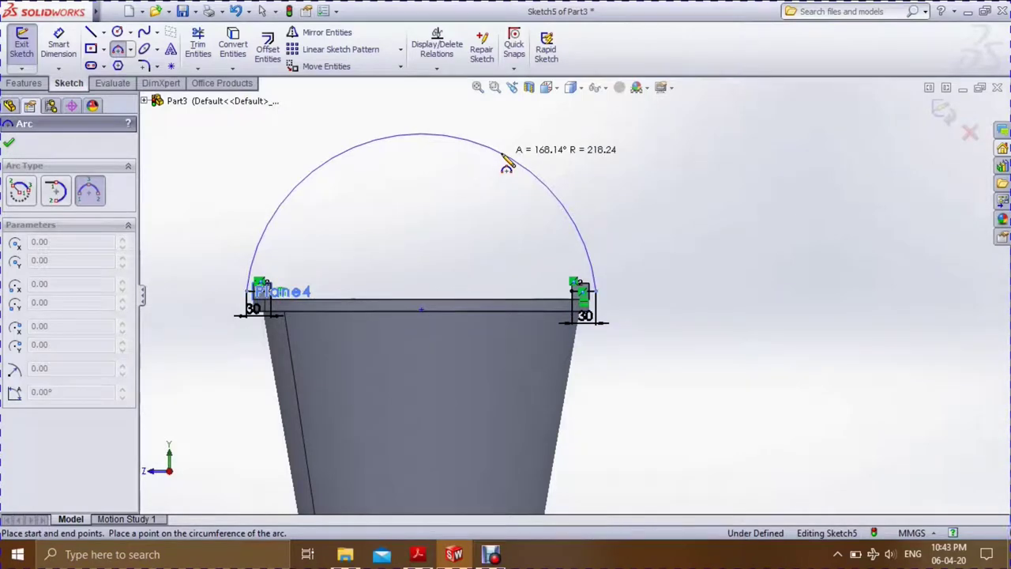
click(506, 164)
key(Escape)
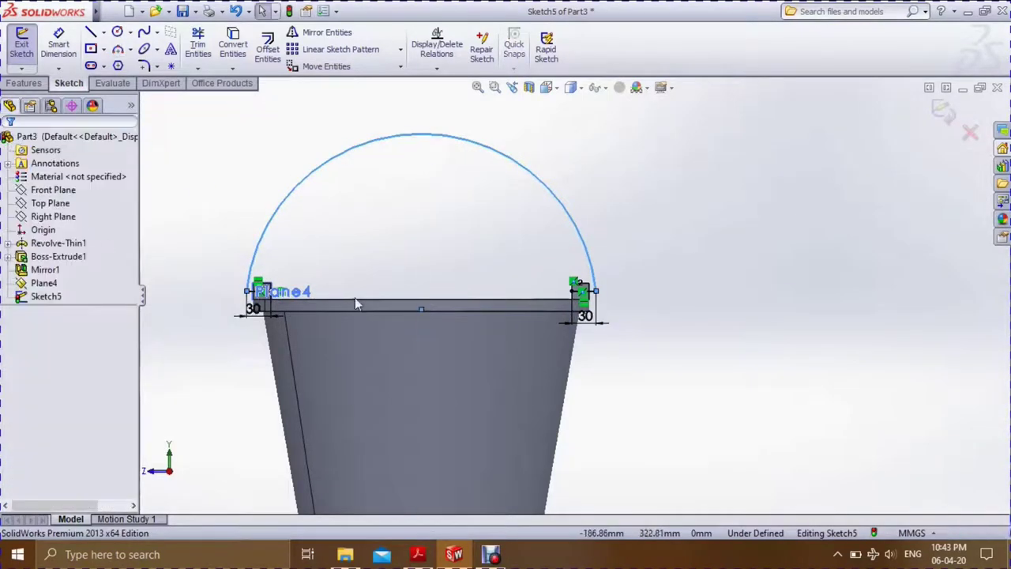
Exit Sketch5 and orbit to view the rim and lugs from above.
click(941, 111)
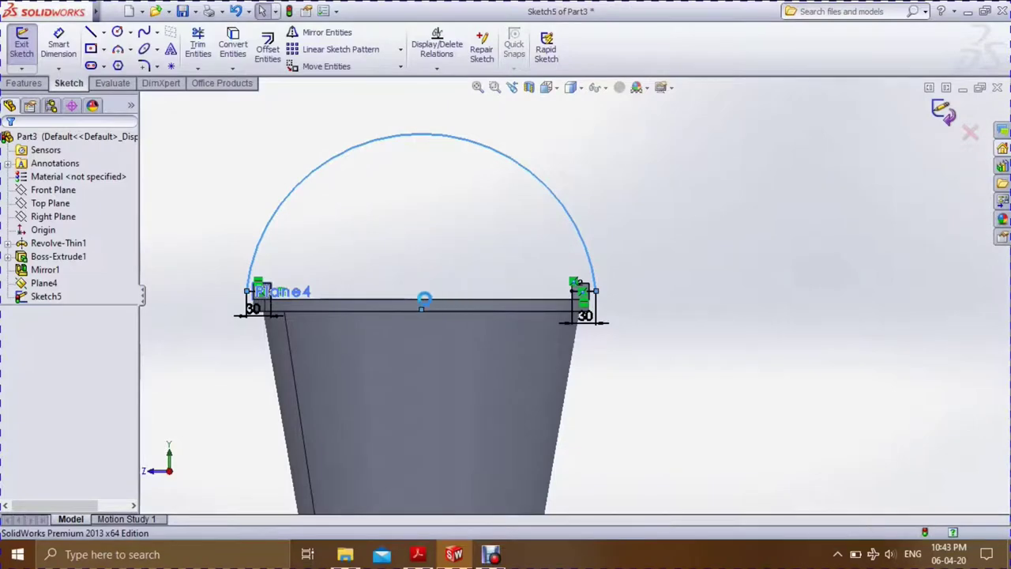
middle_drag(360, 272, 324, 284)
scroll(324, 284, down, 5)
scroll(324, 284, down, 2)
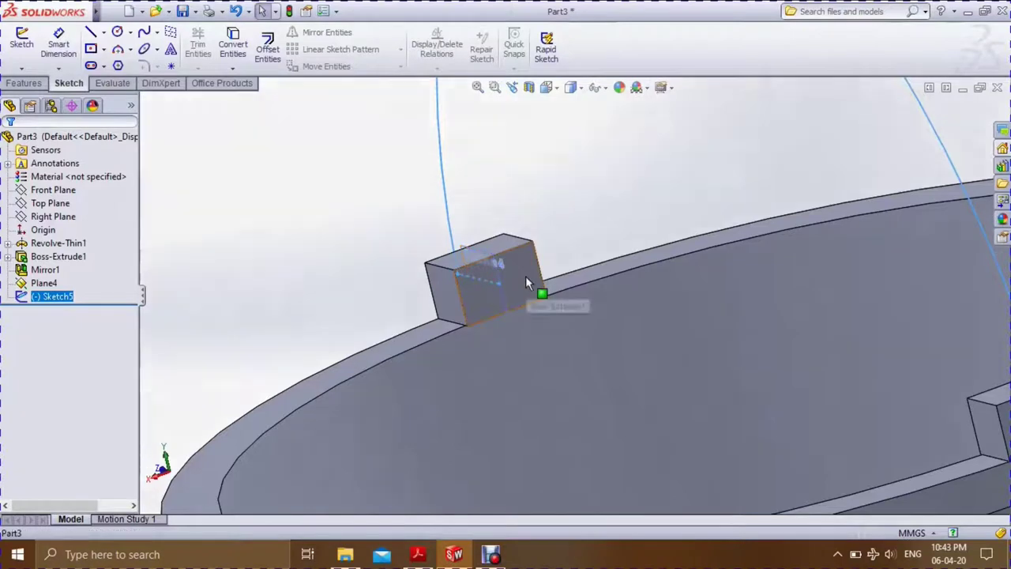
Start a sketch on the lug face and draw a circle on it.
right_click(525, 282)
click(559, 245)
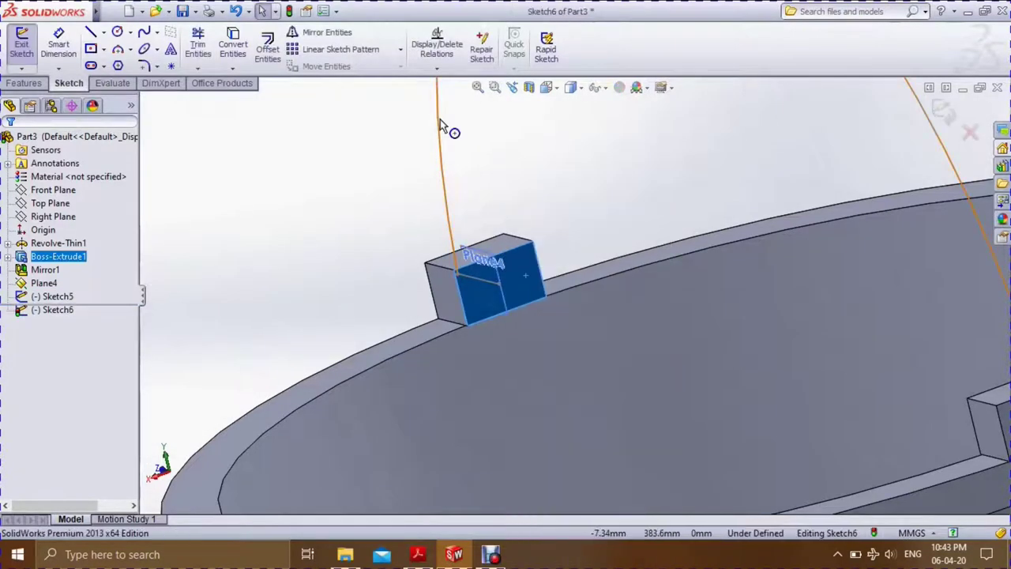
click(118, 32)
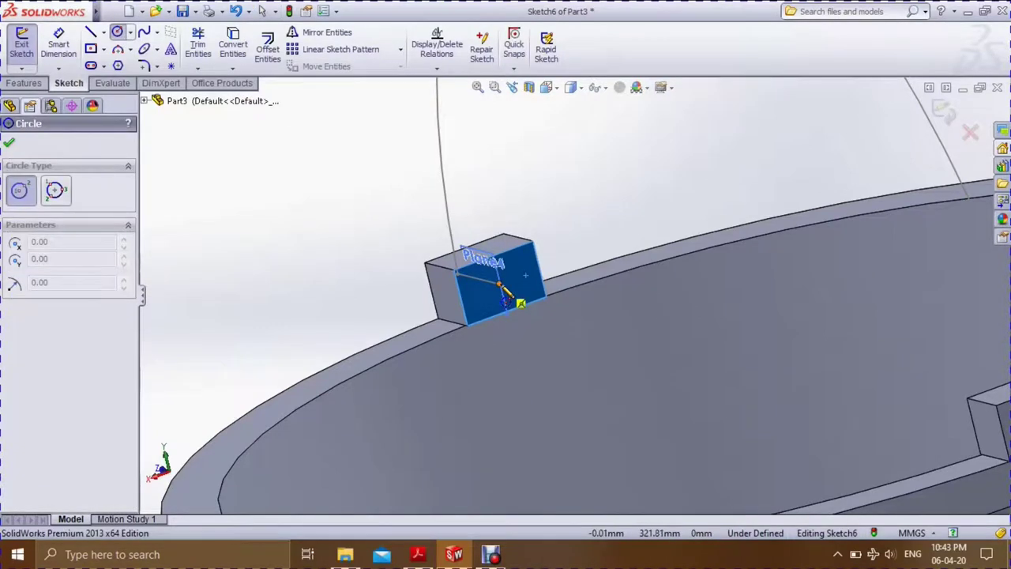
click(500, 284)
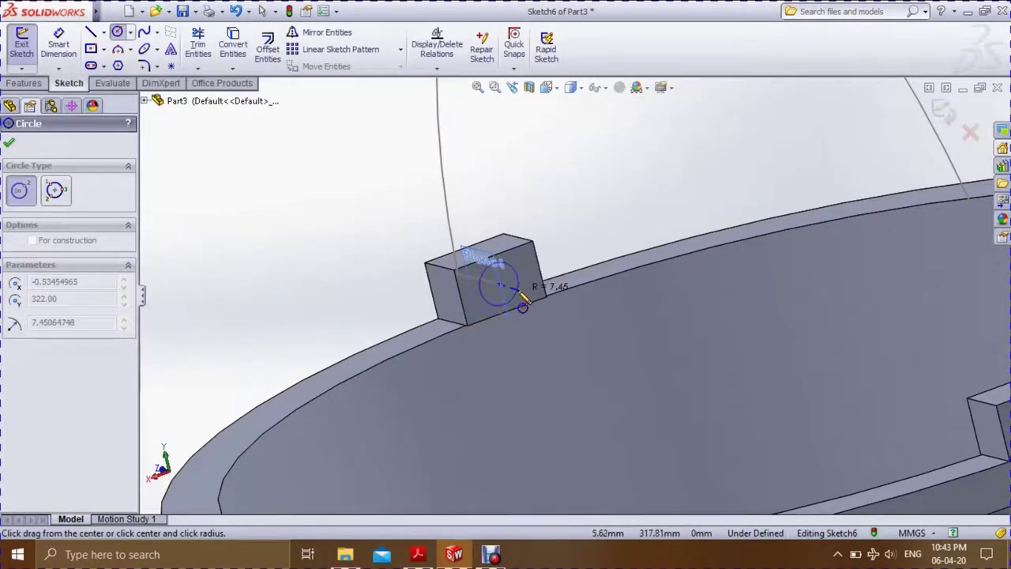
click(519, 299)
Dimension the circle to a 15 mm diameter.
click(58, 43)
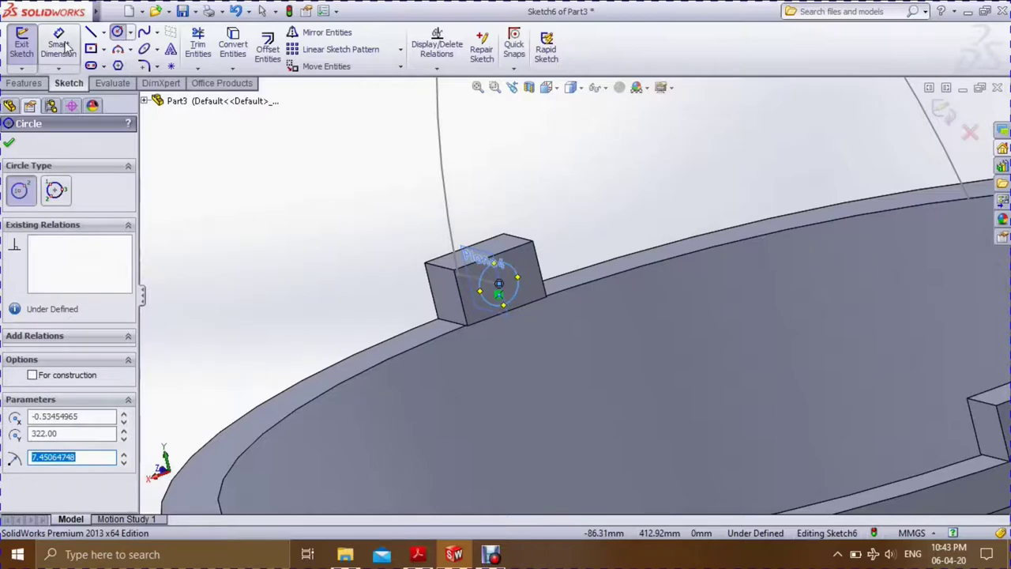
click(510, 265)
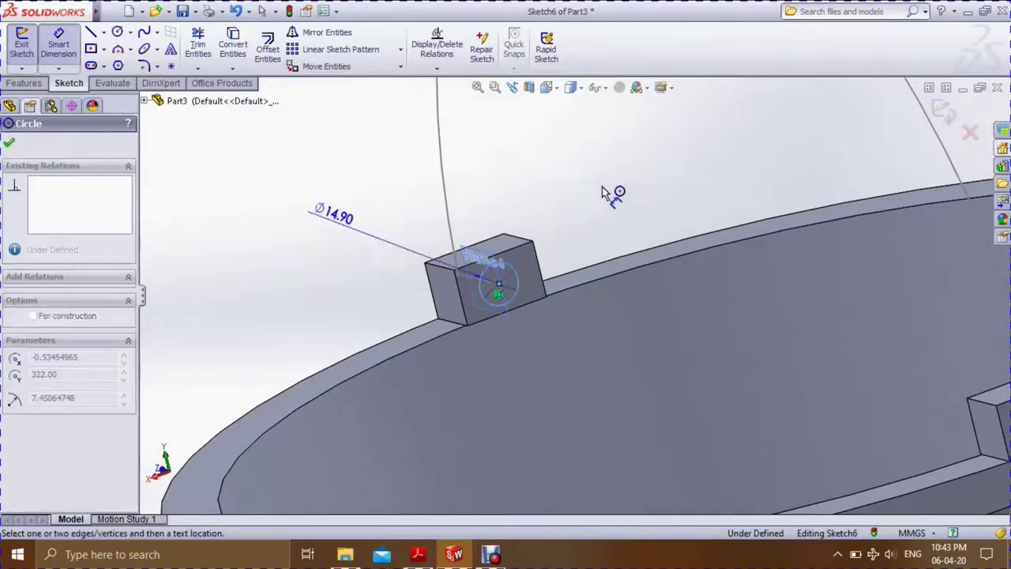
click(604, 178)
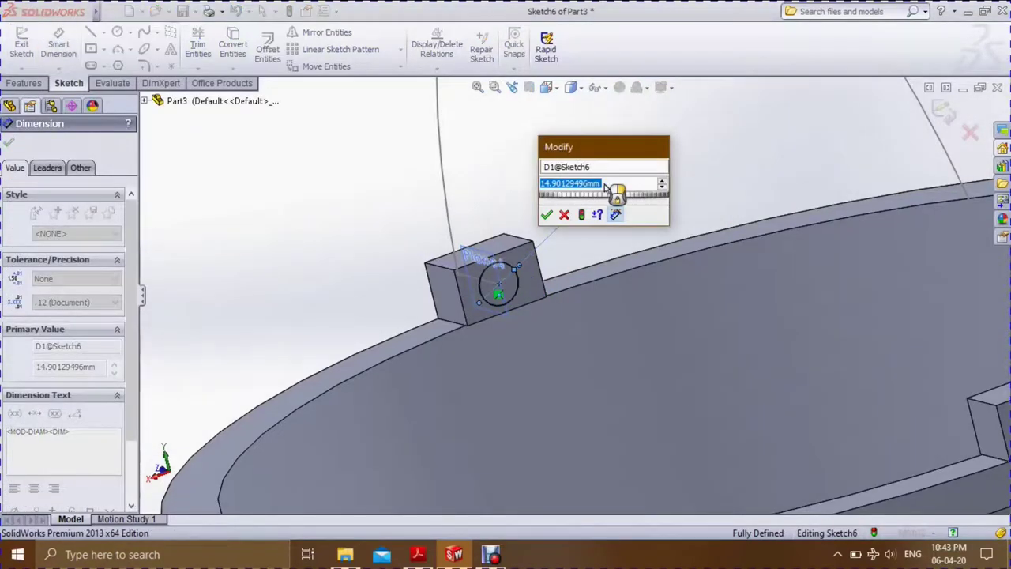
text(15)
key(Return)
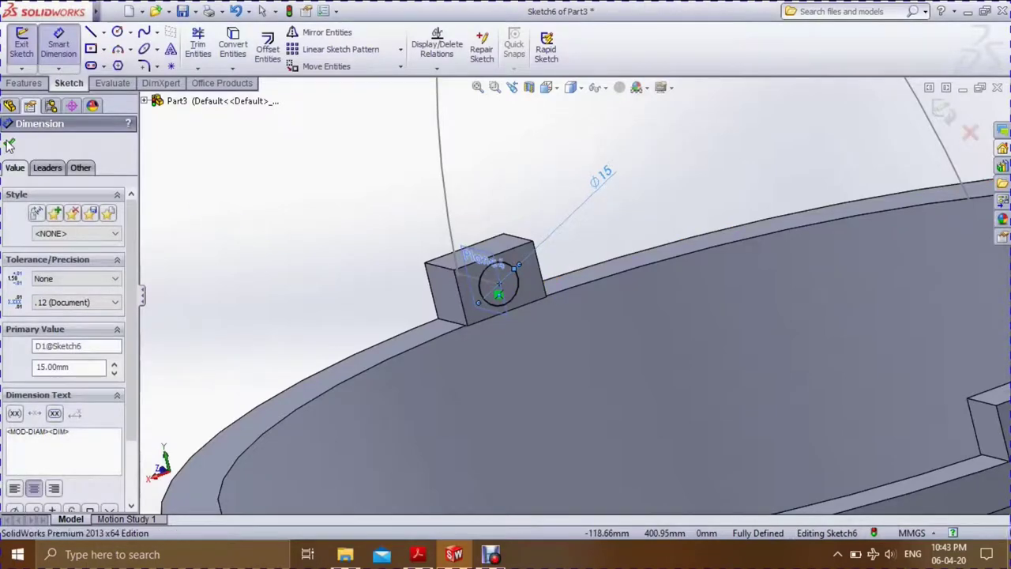
key(Escape)
click(36, 84)
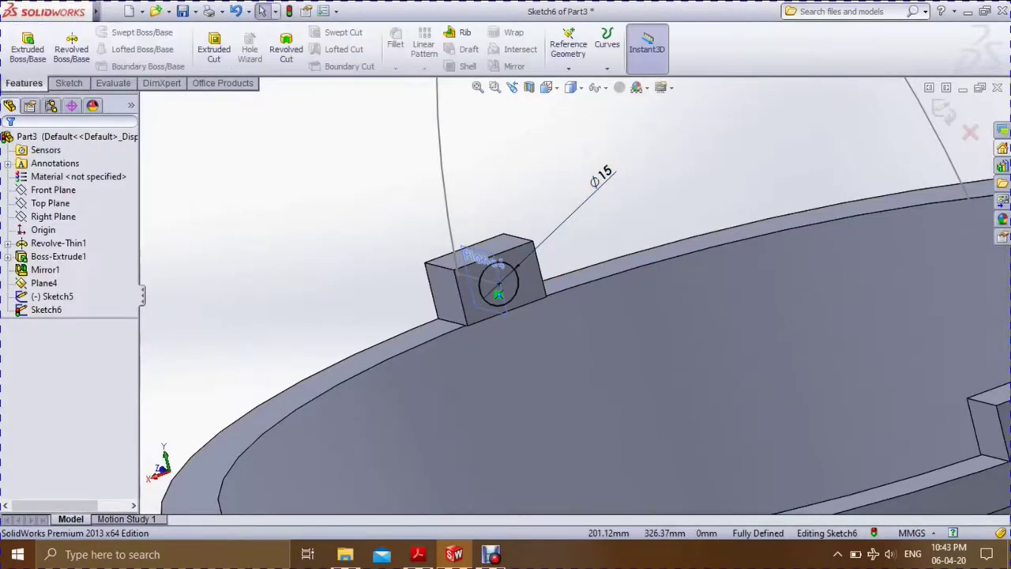
Exit the circle sketch and start a Swept Boss/Base with Sketch6 as the profile.
click(947, 113)
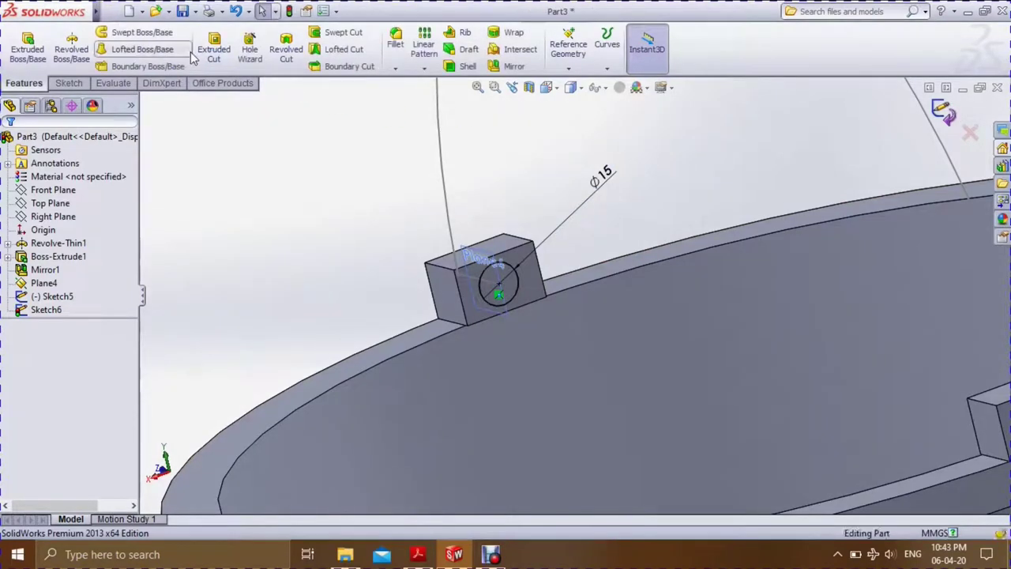
click(142, 32)
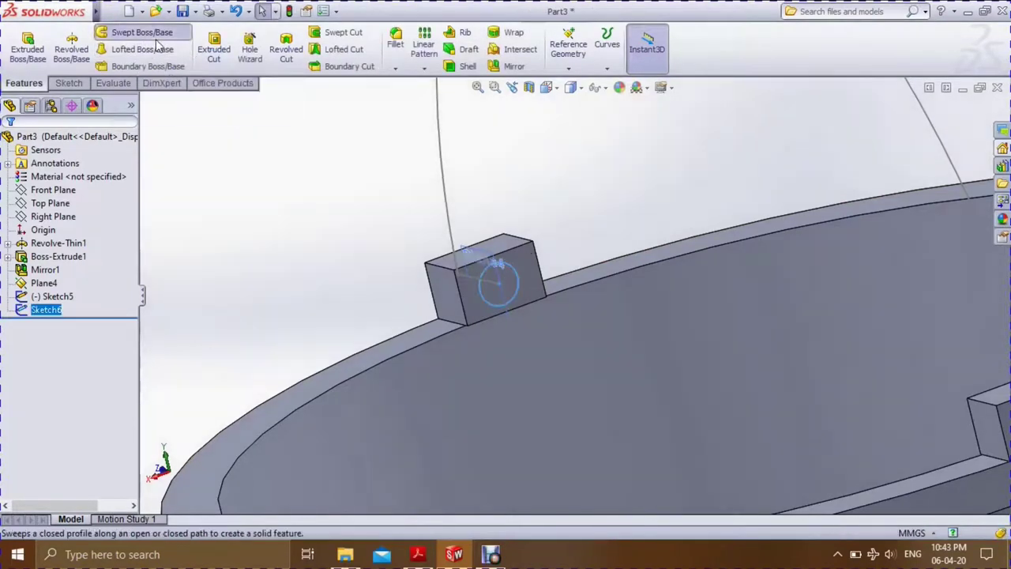
click(515, 274)
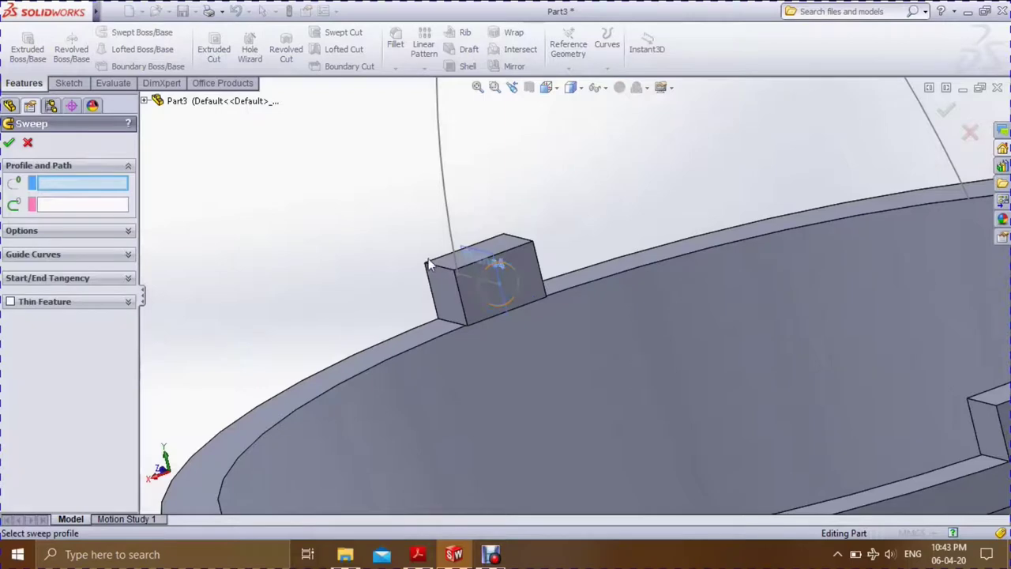
click(517, 269)
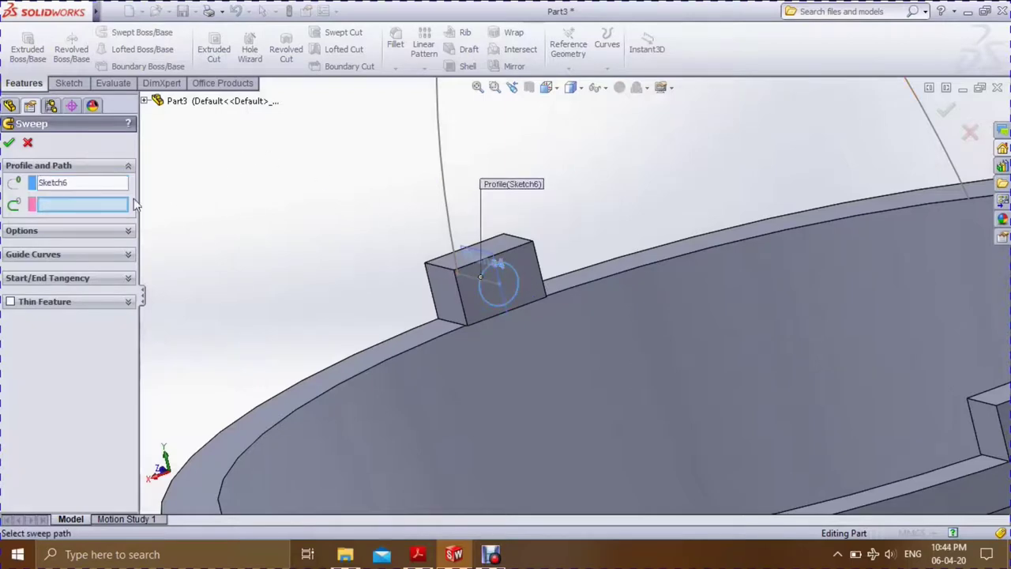
Set the arch Sketch5 as the sweep path and accept to create the handle.
click(445, 194)
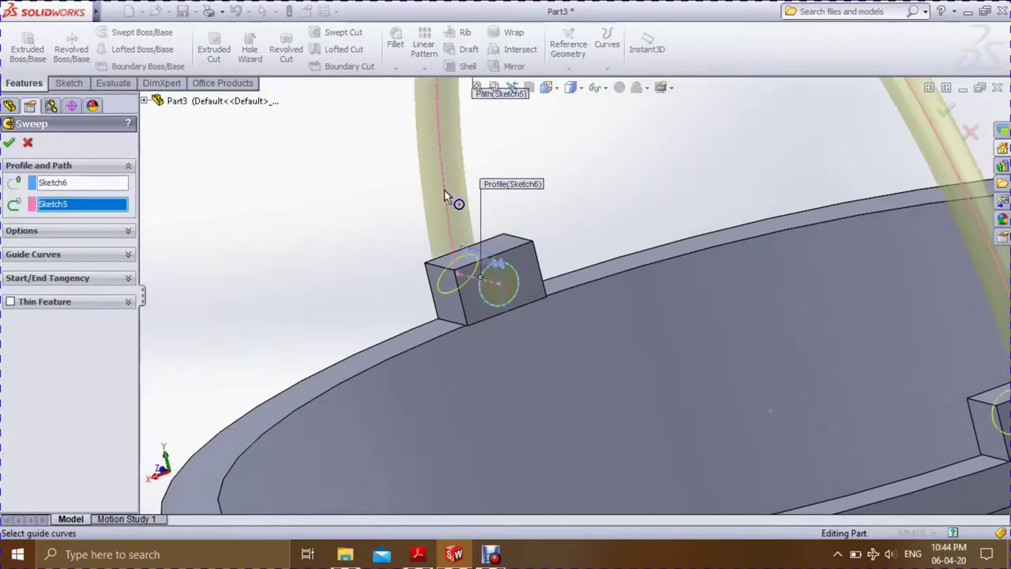
scroll(517, 288, up, 5)
scroll(767, 372, down, 2)
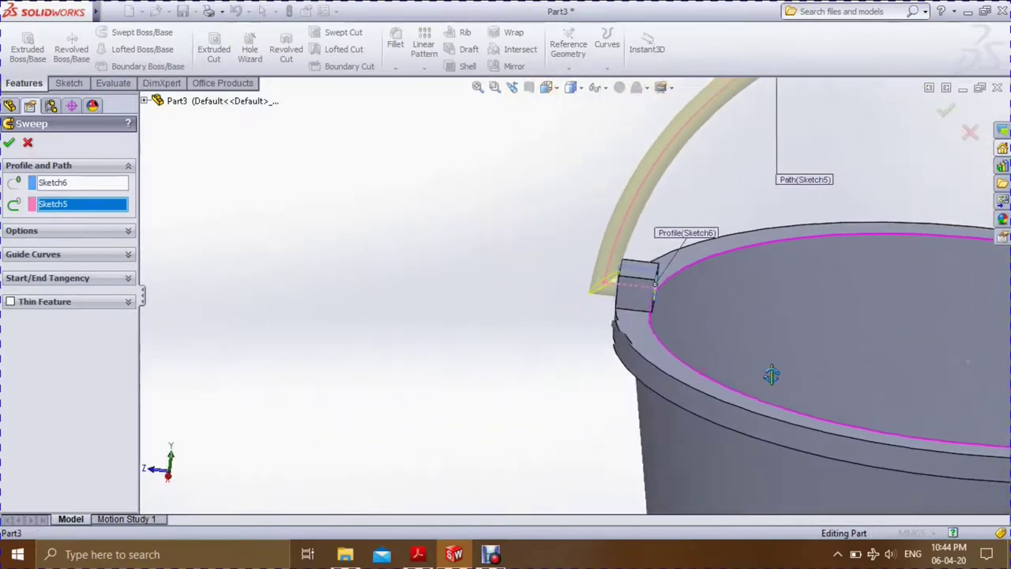
scroll(771, 375, up, 2)
scroll(813, 359, up, 2)
scroll(862, 343, down, 5)
scroll(776, 318, down, 3)
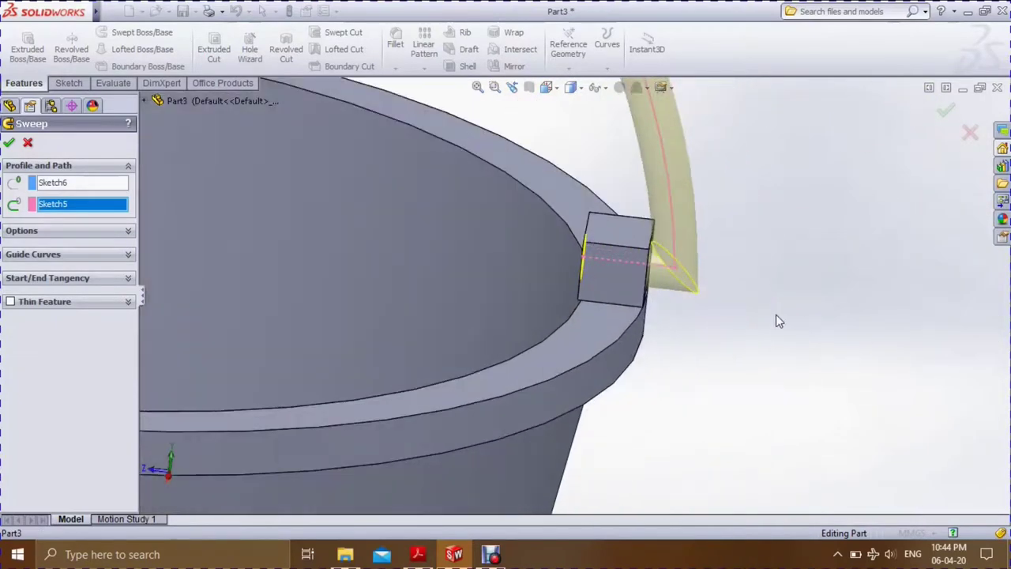
scroll(691, 334, up, 6)
click(10, 142)
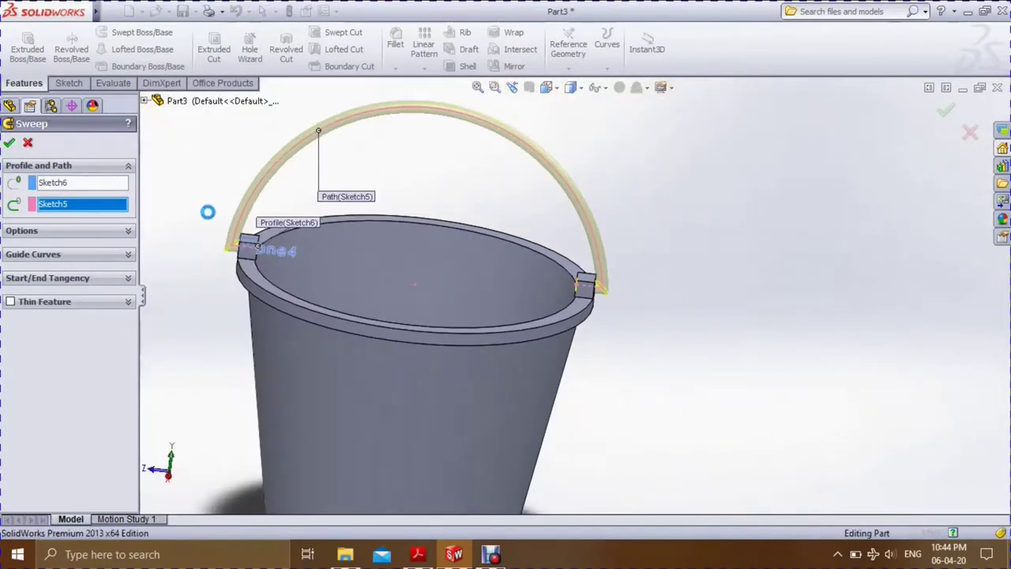
mouse_move(340, 300)
middle_down()
mouse_move(476, 339)
mouse_move(501, 355)
mouse_move(440, 343)
mouse_move(541, 372)
mouse_move(359, 384)
middle_up()
mouse_move(689, 255)
middle_down()
mouse_move(695, 355)
mouse_move(672, 395)
mouse_move(625, 322)
mouse_move(605, 219)
mouse_move(524, 255)
mouse_move(557, 244)
mouse_move(851, 275)
mouse_move(762, 272)
middle_up()
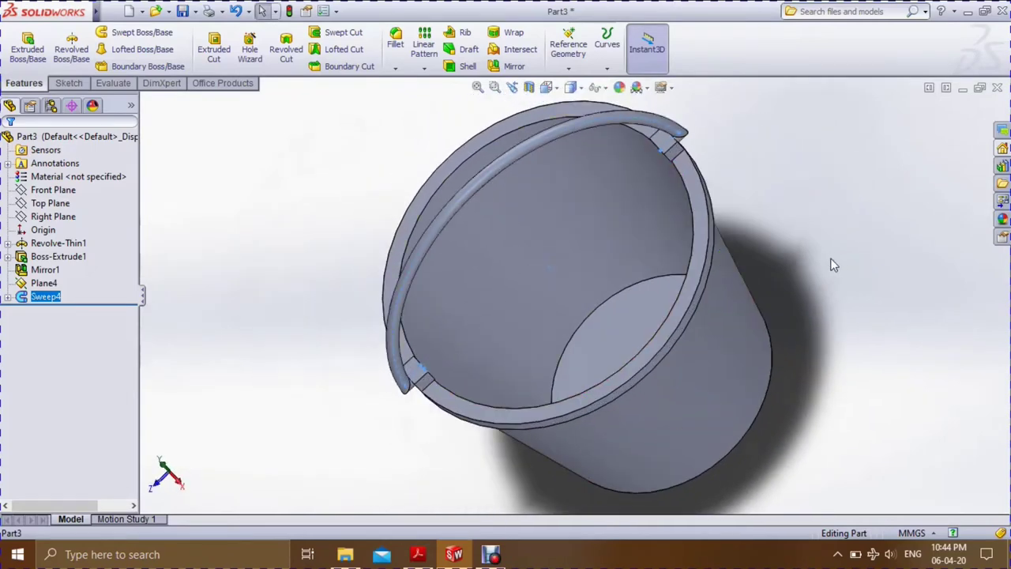